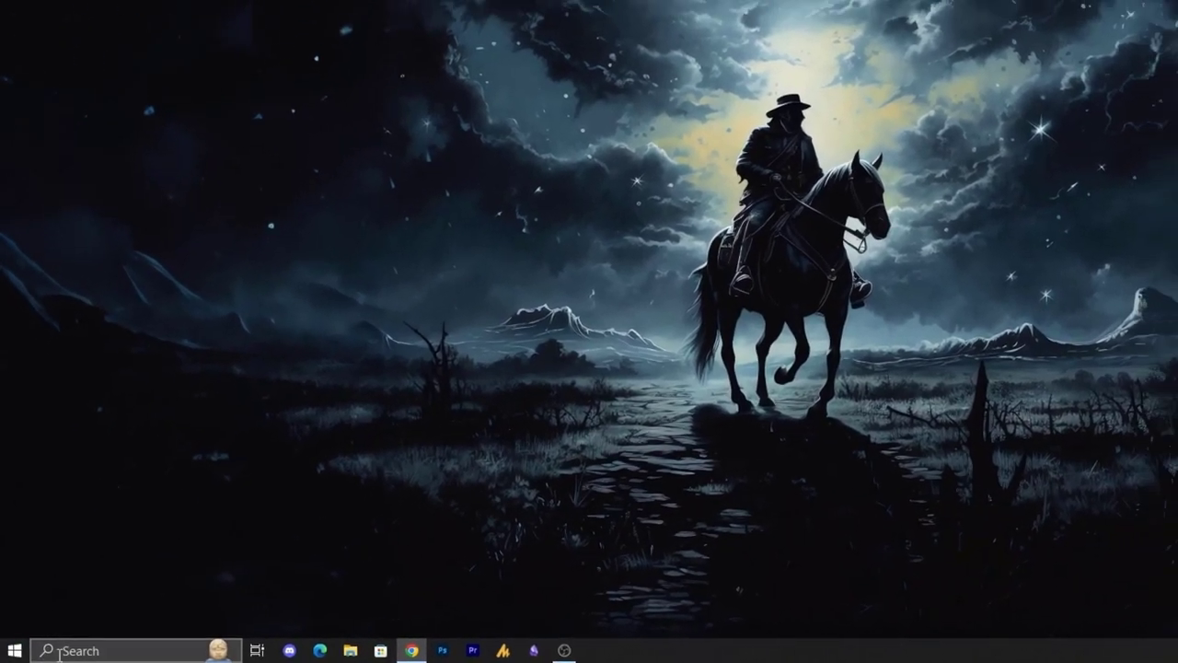
# - Launch Clownfish Voice Changer and open its System Integration setup
pyautogui.click(50, 653)
pyautogui.write('cl')
pyautogui.press('Return')
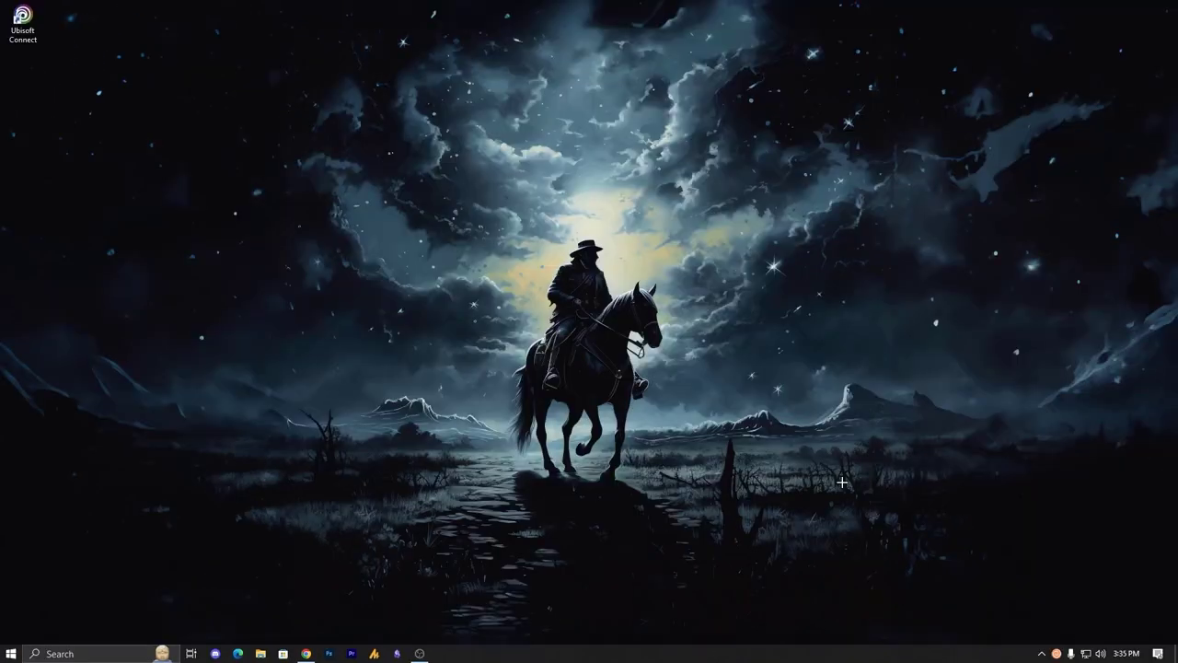
pyautogui.rightClick(1029, 652)
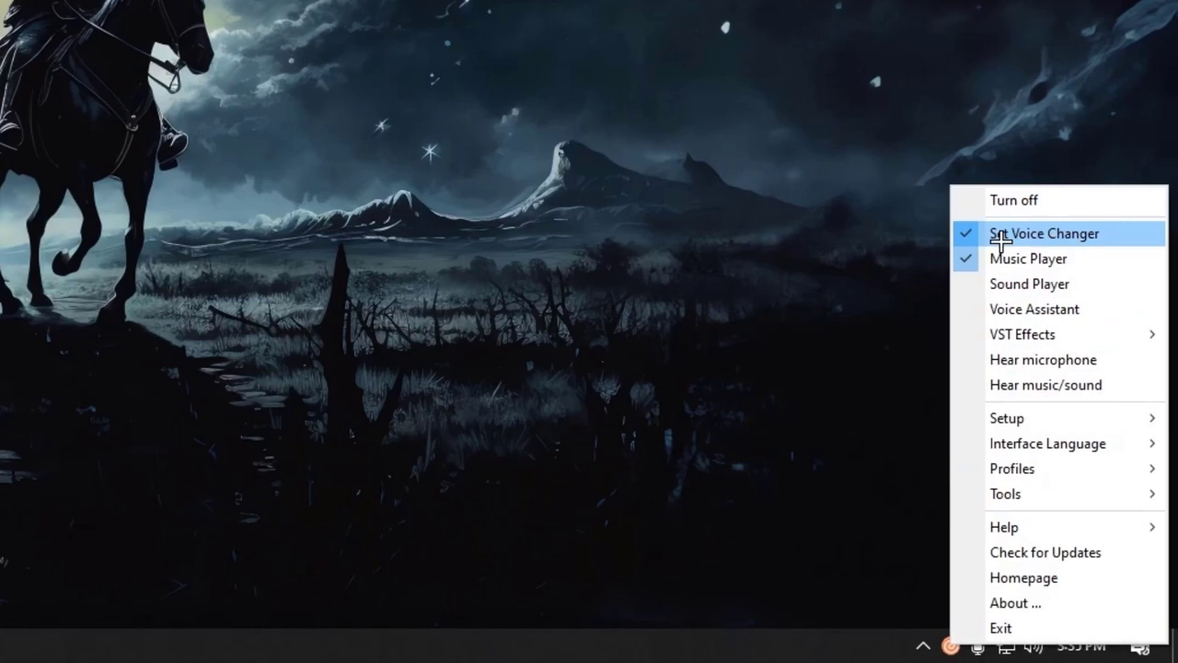
pyautogui.moveTo(1048, 418)
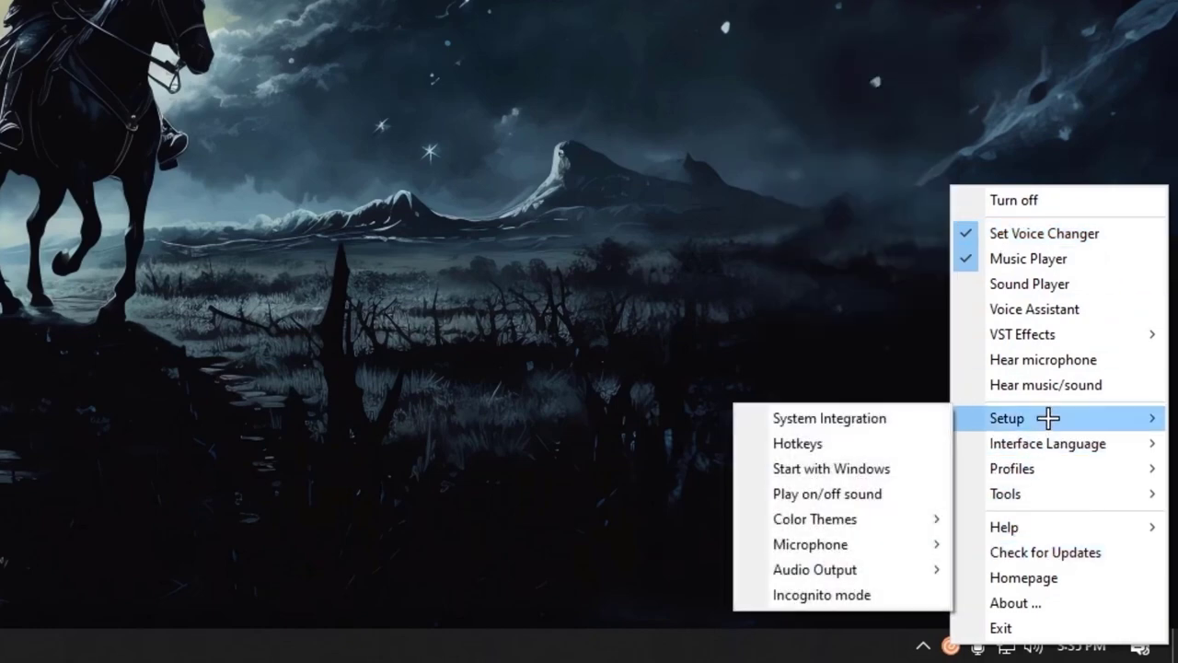
pyautogui.click(913, 420)
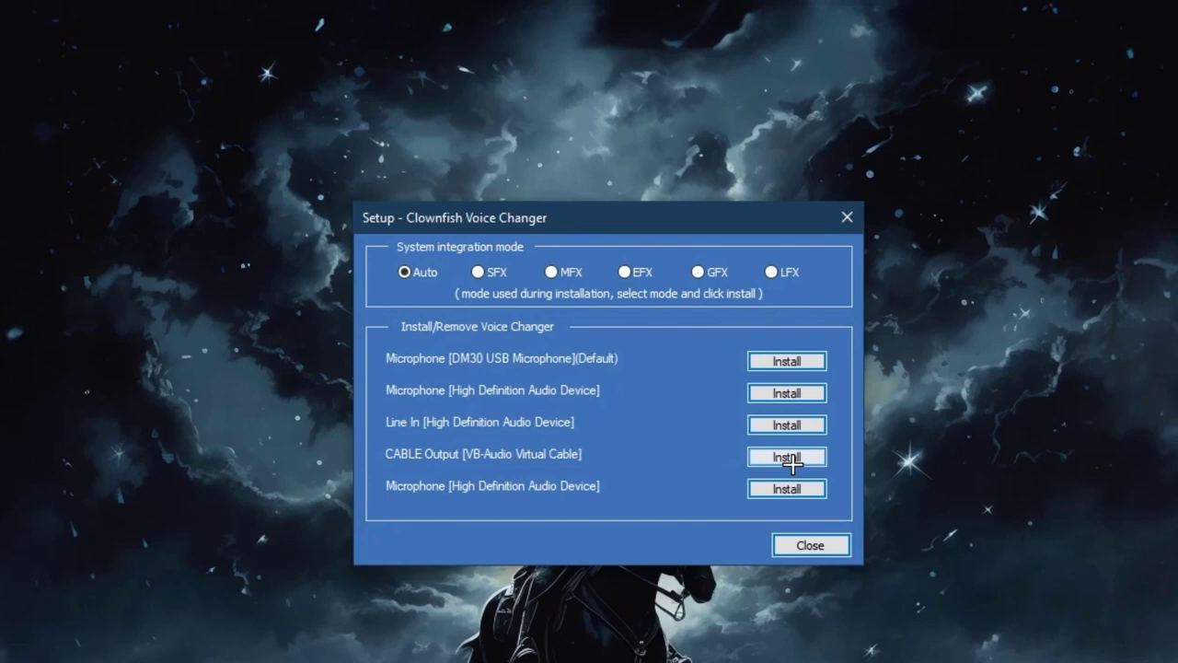
# - Install the voice changer on CABLE Output (VB-Audio Virtual Cable) in Auto integration mode and close the setup
pyautogui.click(802, 457)
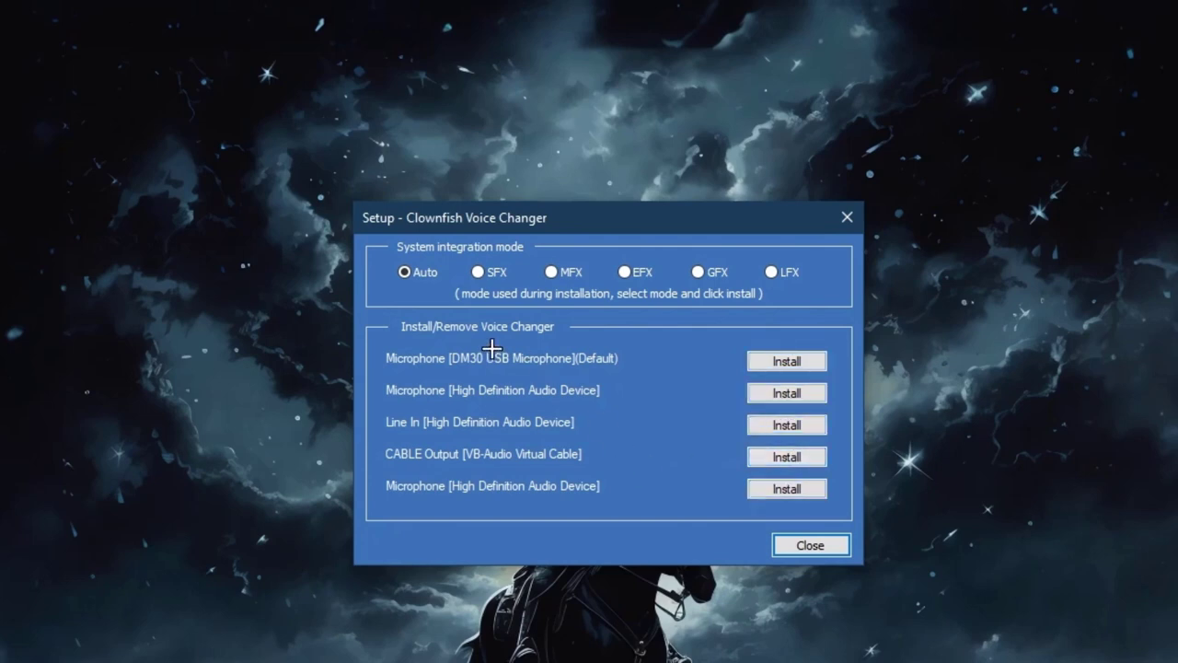
pyautogui.click(784, 362)
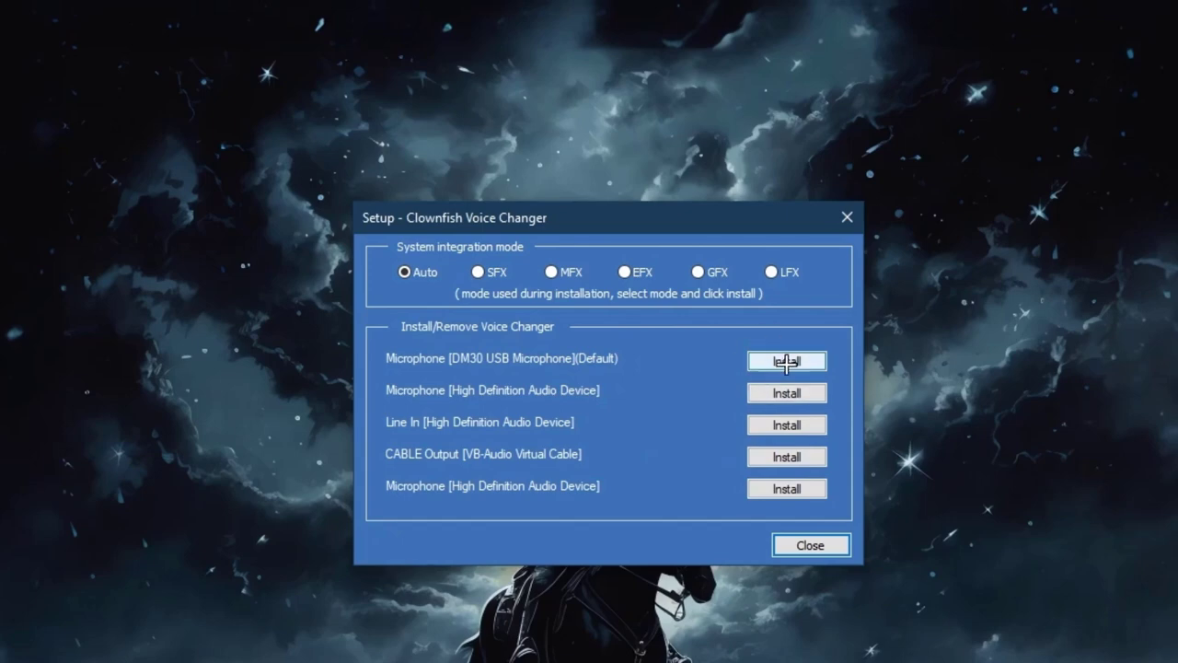
pyautogui.click(781, 456)
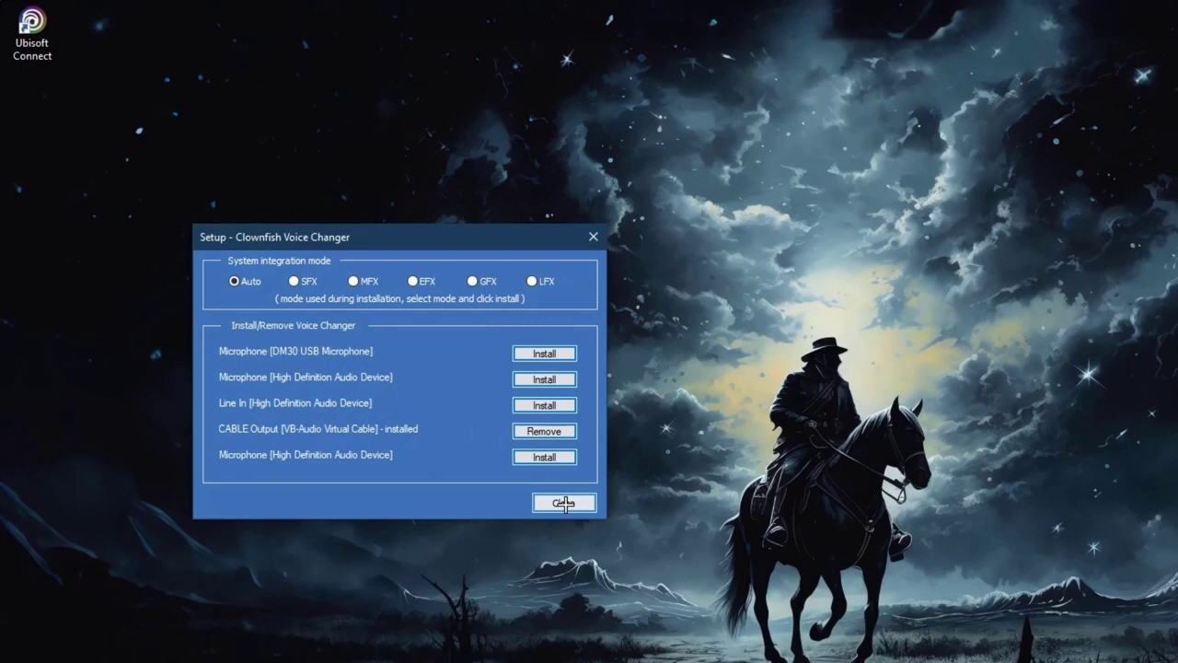
pyautogui.click(599, 533)
# - Open the Windows Sound settings from Control Panel's Hardware and Sound and show the recording devices
pyautogui.press('super')
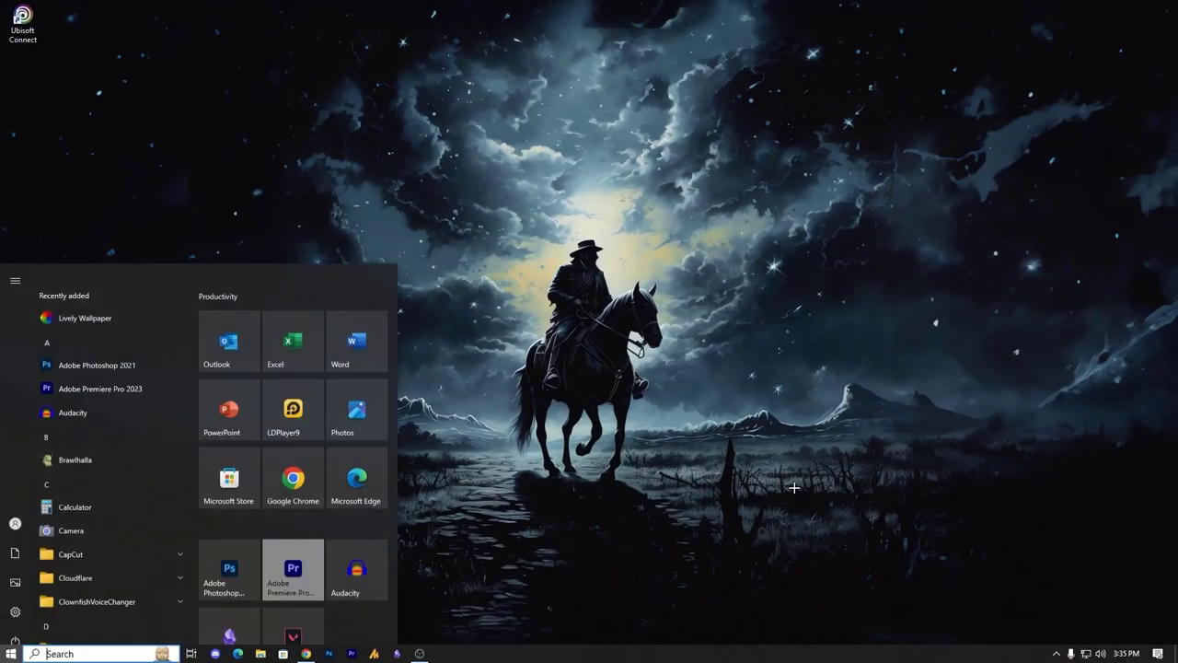
pyautogui.write('c')
pyautogui.press('BackSpace')
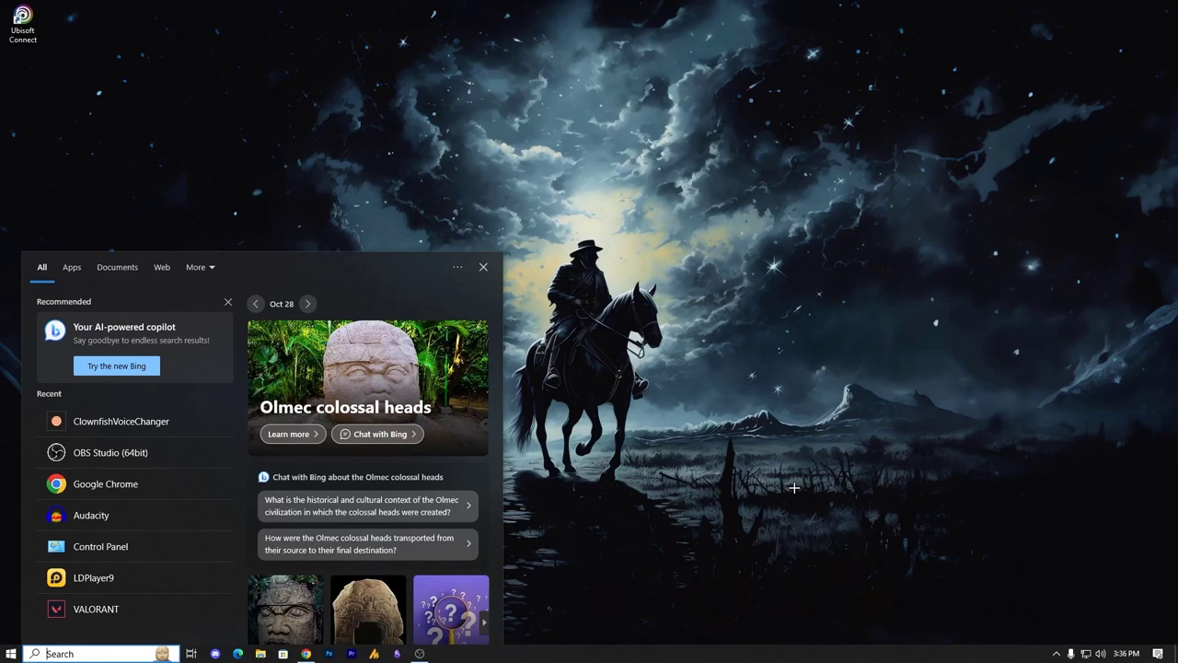
pyautogui.write('control')
pyautogui.press('Return')
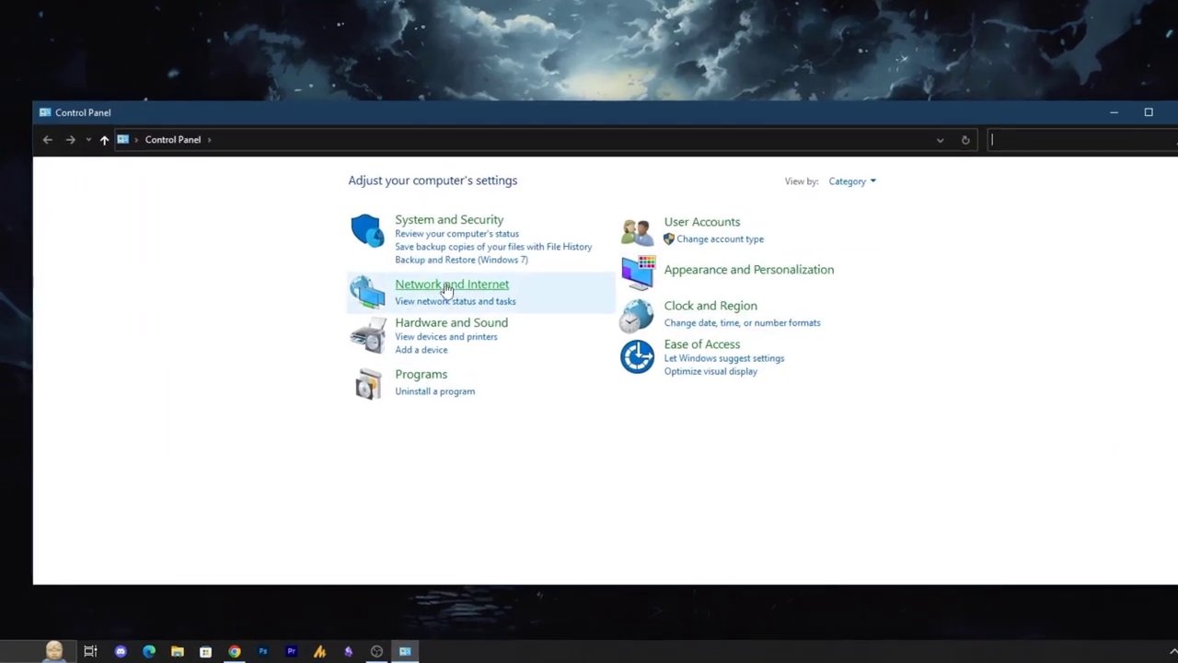
pyautogui.click(472, 375)
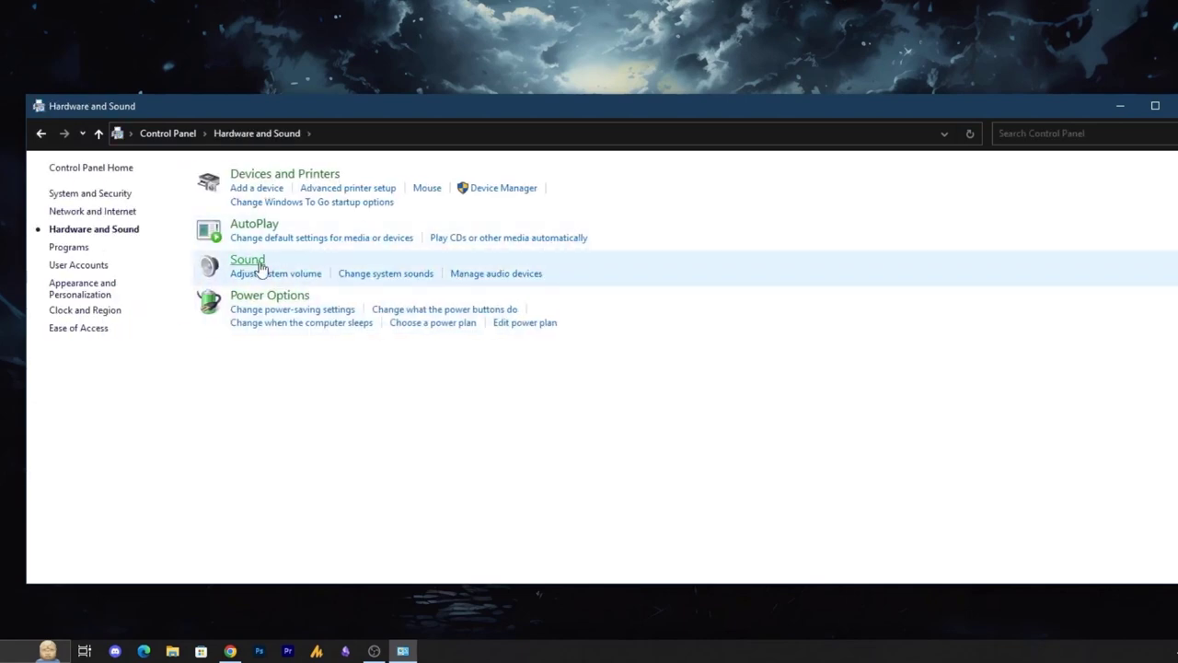
pyautogui.click(267, 258)
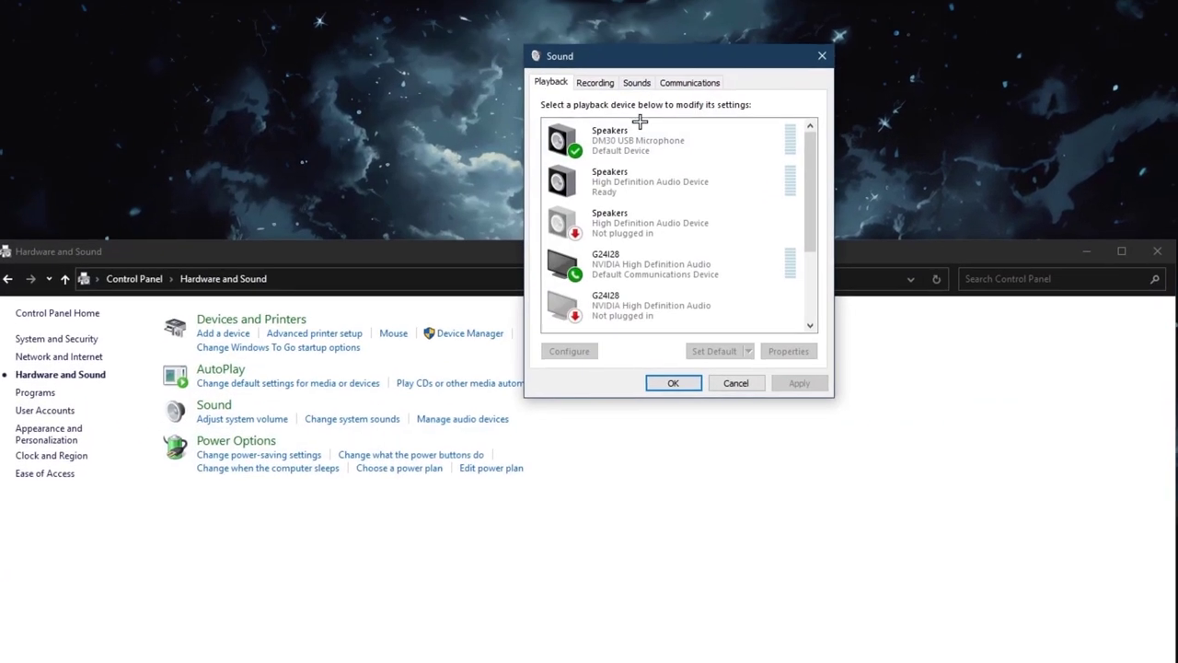
pyautogui.click(596, 84)
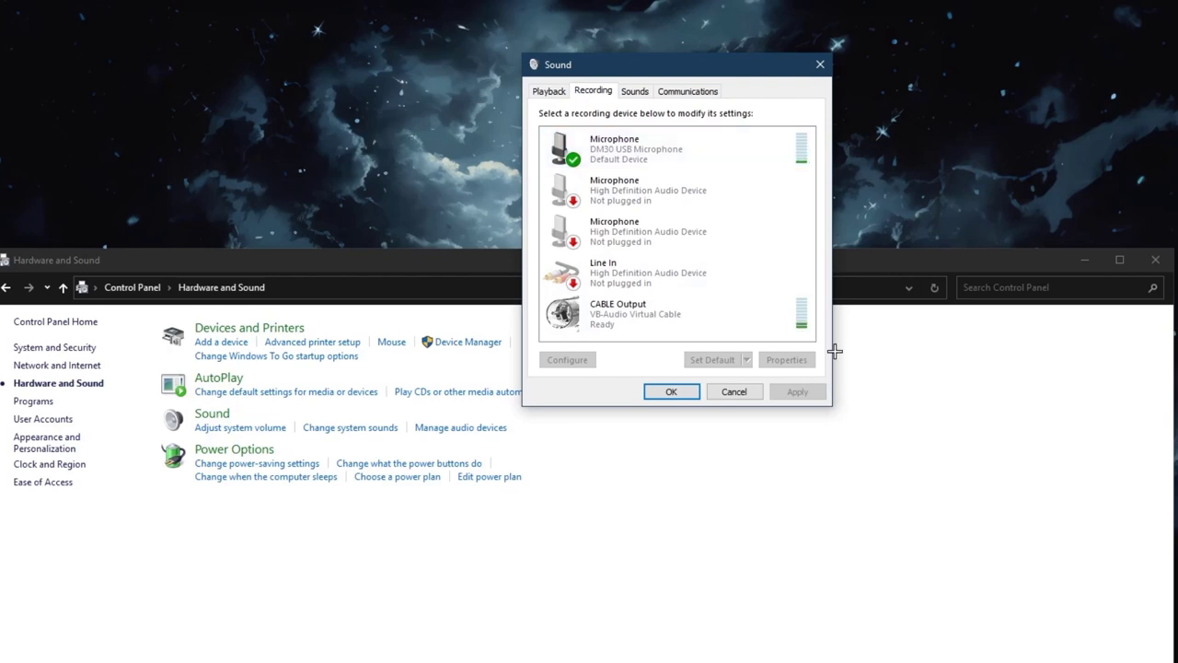
# - Open the listening options in the DM30 USB Microphone's properties and move the window clear of the Sound dialog
pyautogui.click(783, 150)
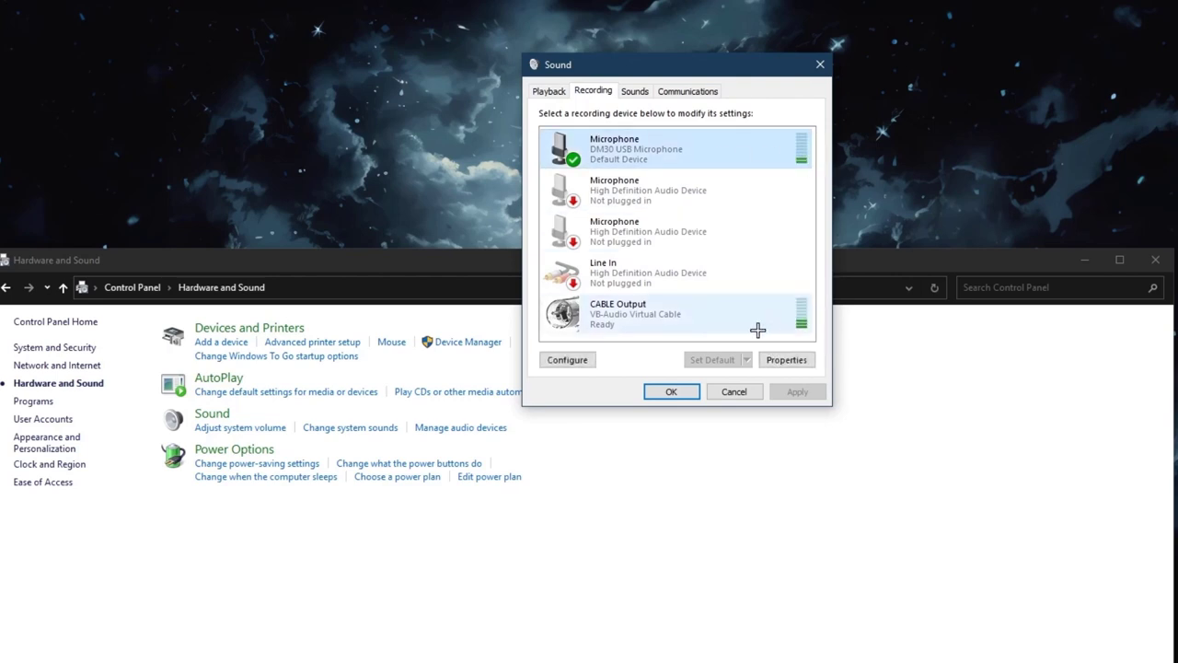
pyautogui.click(748, 318)
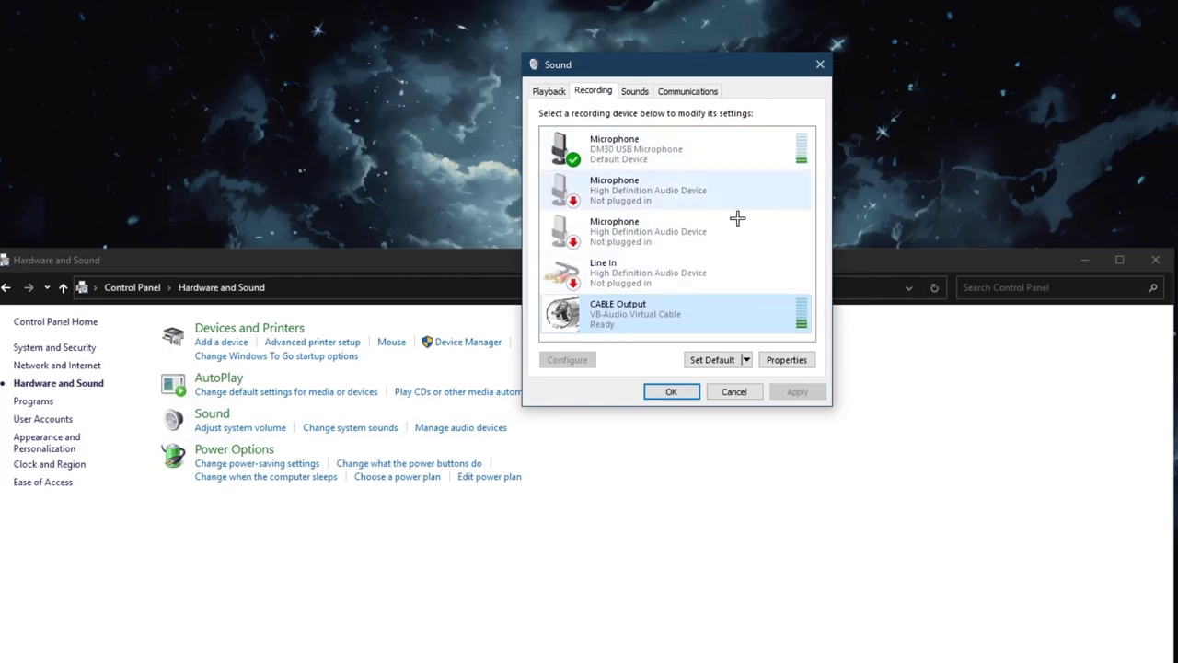
pyautogui.doubleClick(728, 149)
pyautogui.moveTo(629, 124); pyautogui.dragTo(171, 66)
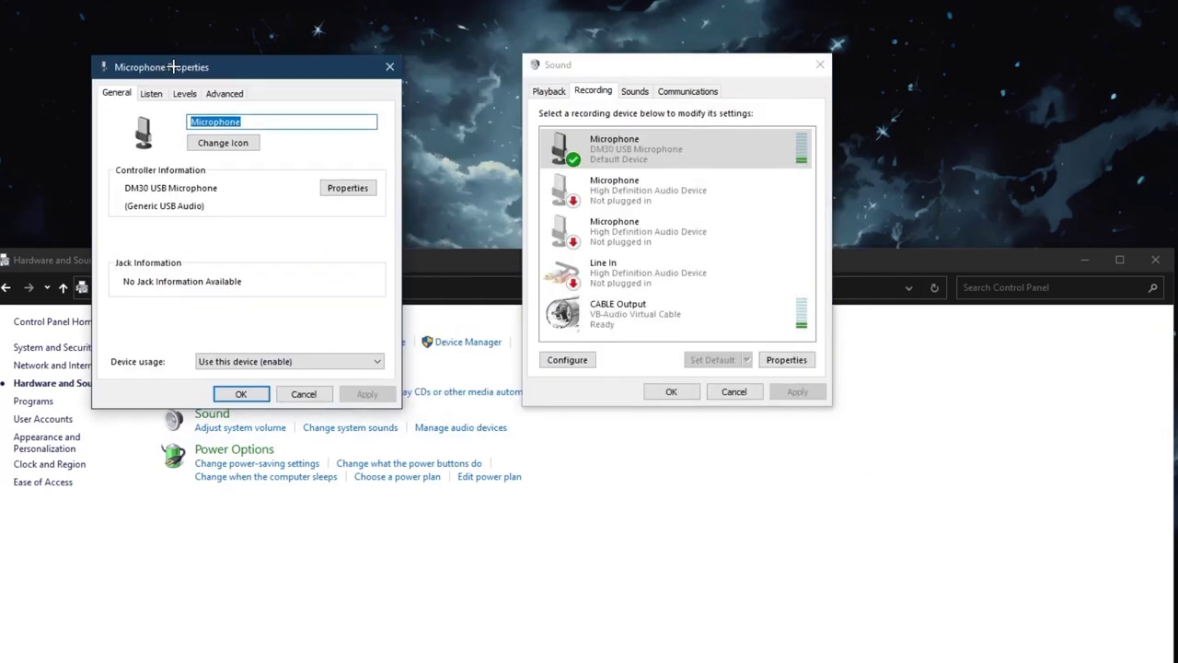
pyautogui.click(153, 93)
# - Turn off listening to the microphone, set its playback to Default Playback Device and apply the change
pyautogui.click(114, 206)
pyautogui.click(184, 241)
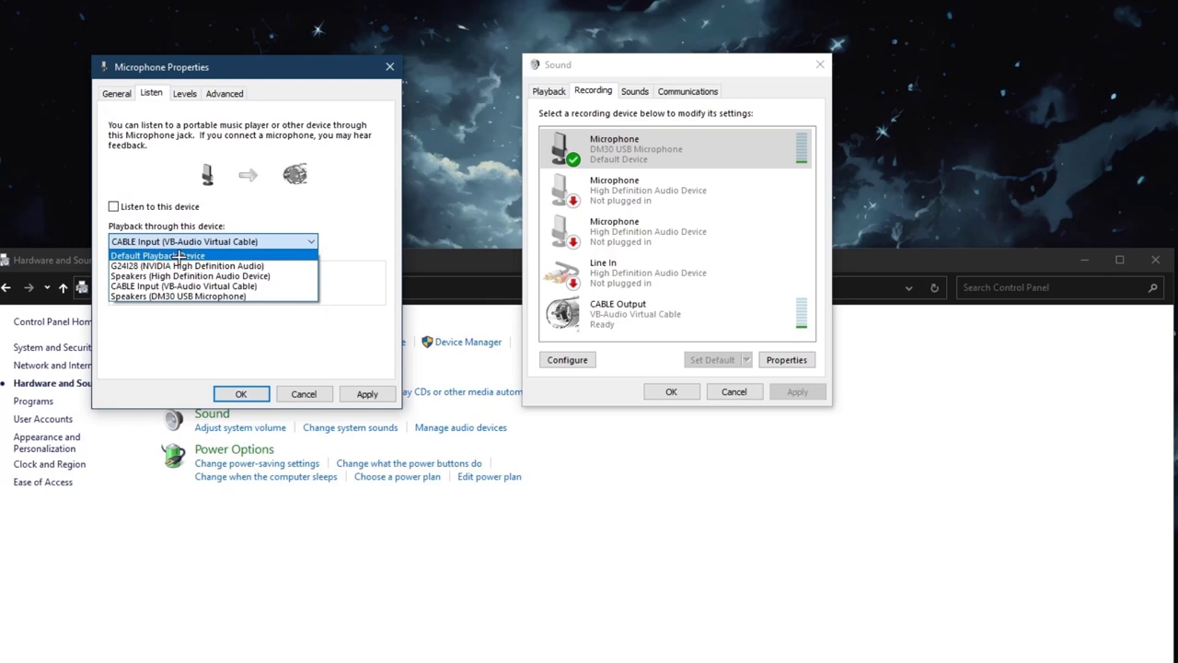
pyautogui.click(184, 250)
pyautogui.click(359, 394)
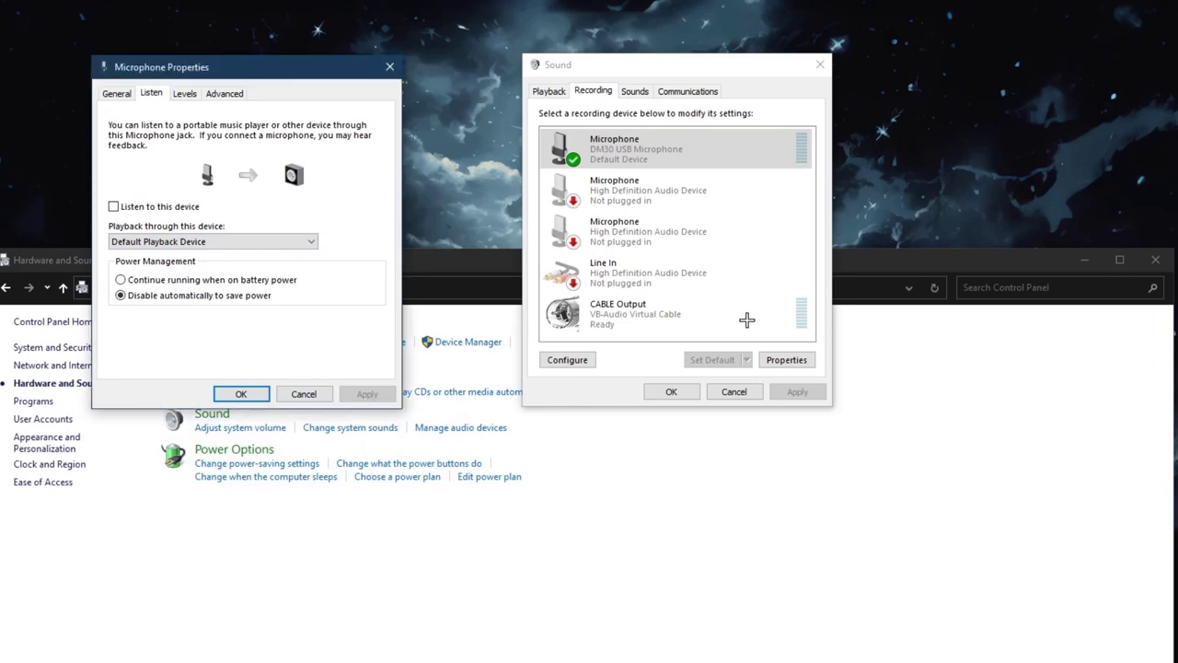
# - Enable listening to the microphone with playback through CABLE Input (VB-Audio Virtual Cable), and save its properties
pyautogui.click(156, 206)
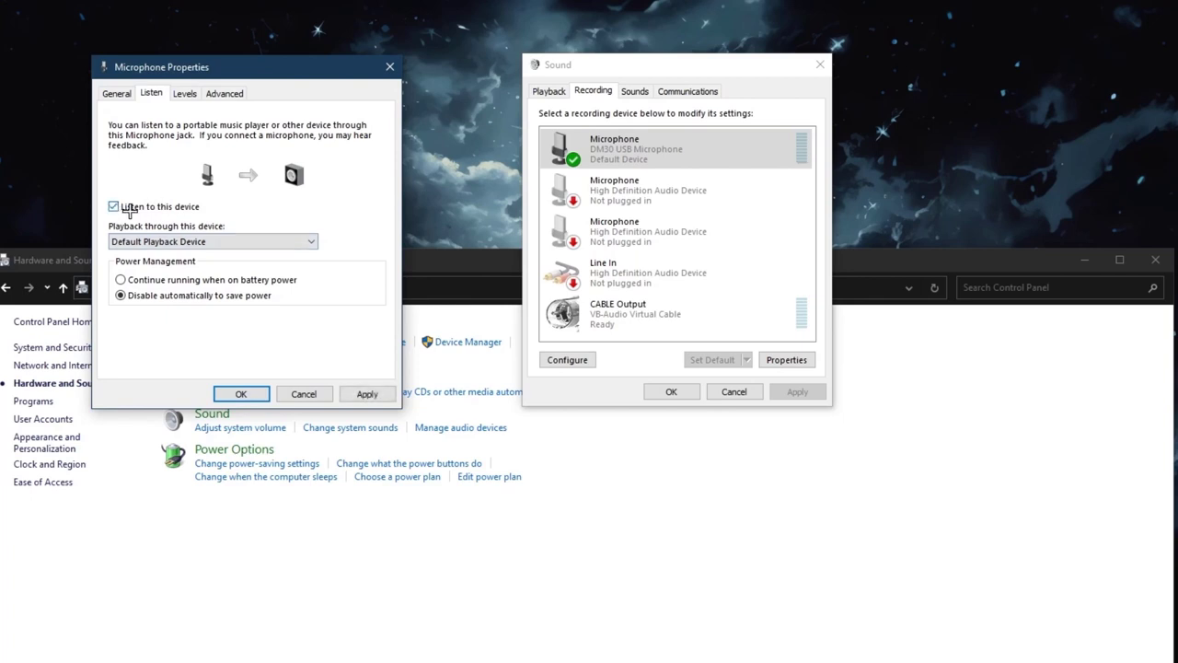
pyautogui.click(213, 241)
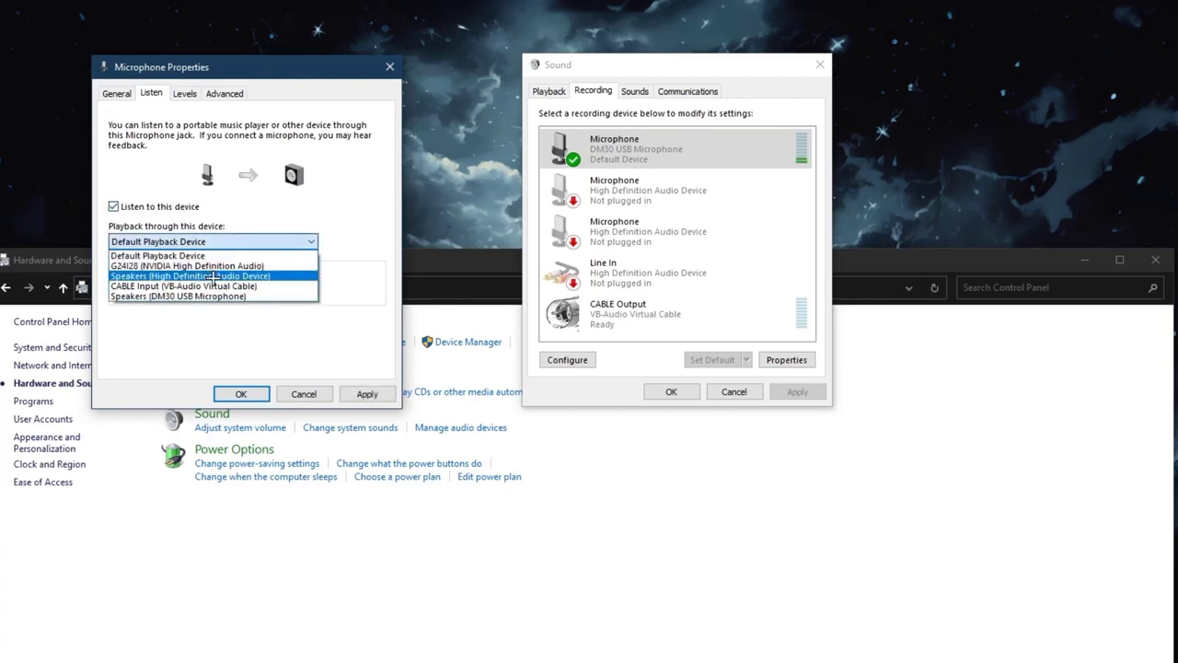
pyautogui.click(276, 286)
pyautogui.click(369, 392)
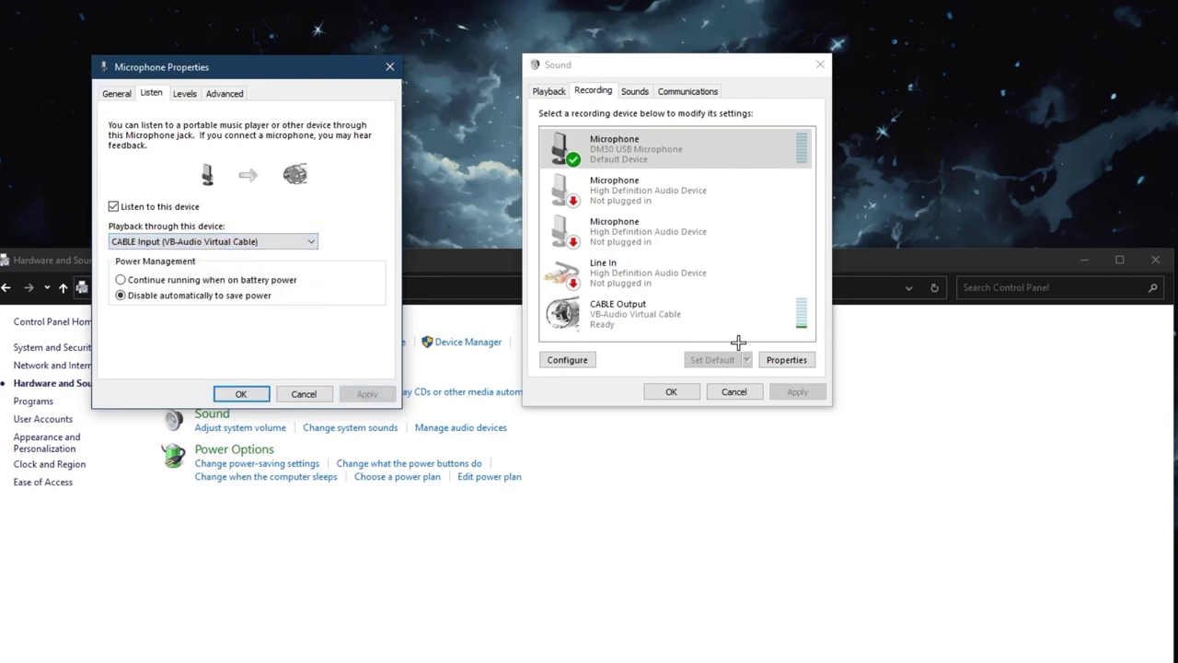
pyautogui.click(241, 394)
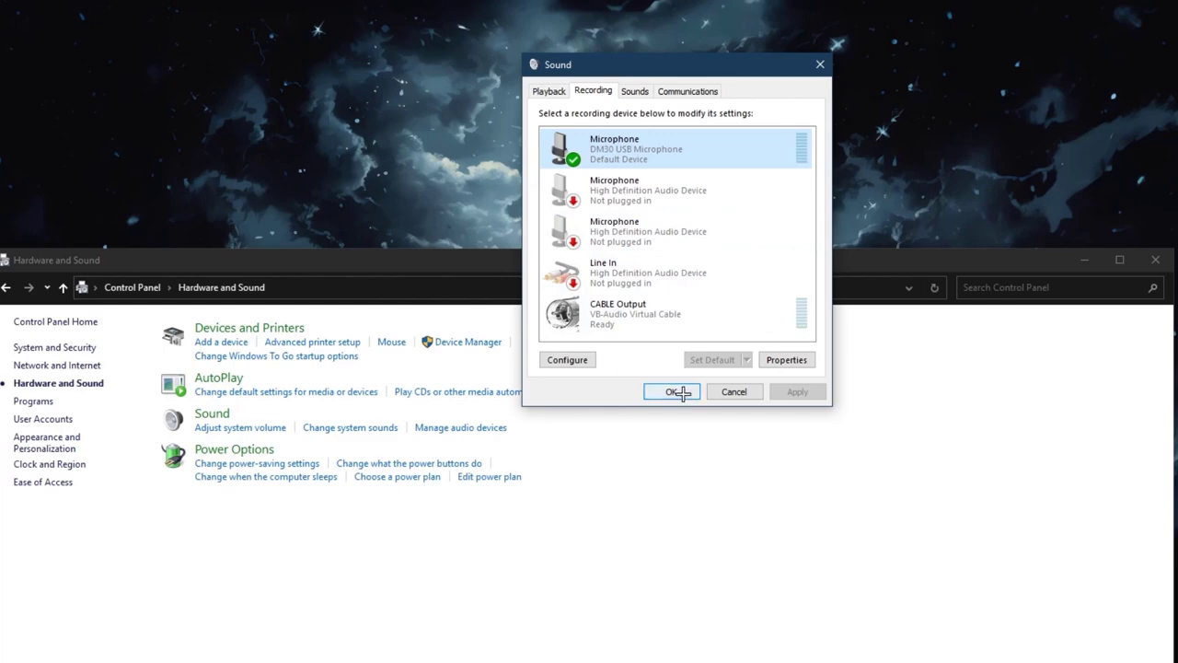
# - Confirm the Sound settings and close Control Panel
pyautogui.click(645, 327)
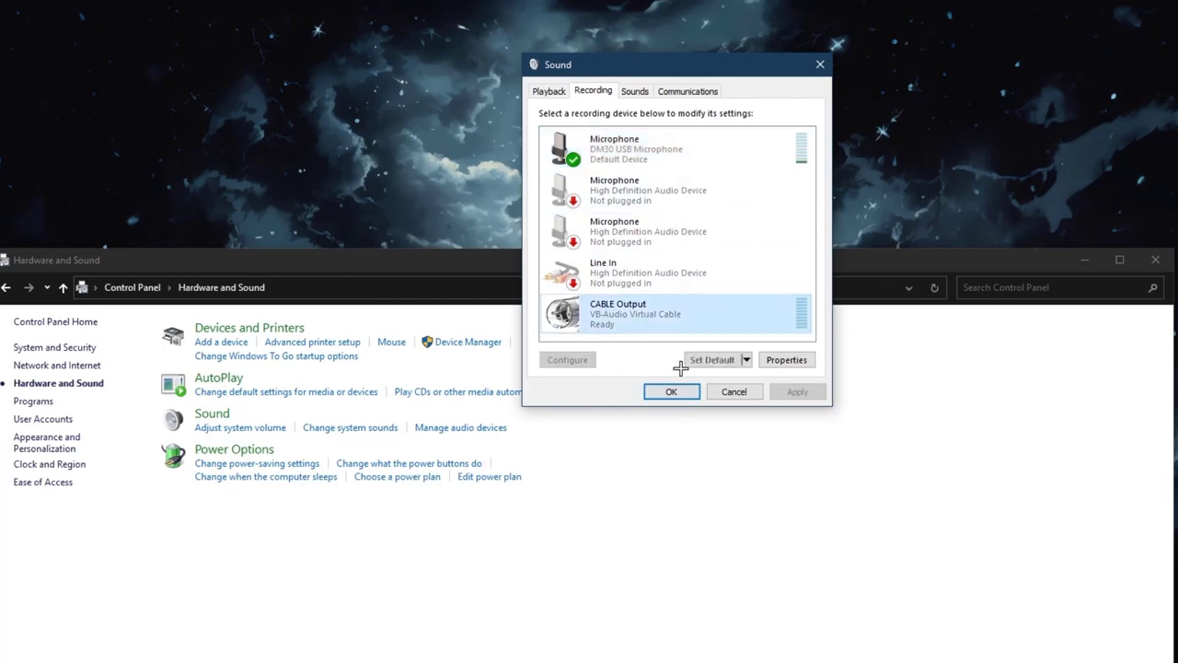
pyautogui.click(672, 392)
pyautogui.click(1155, 259)
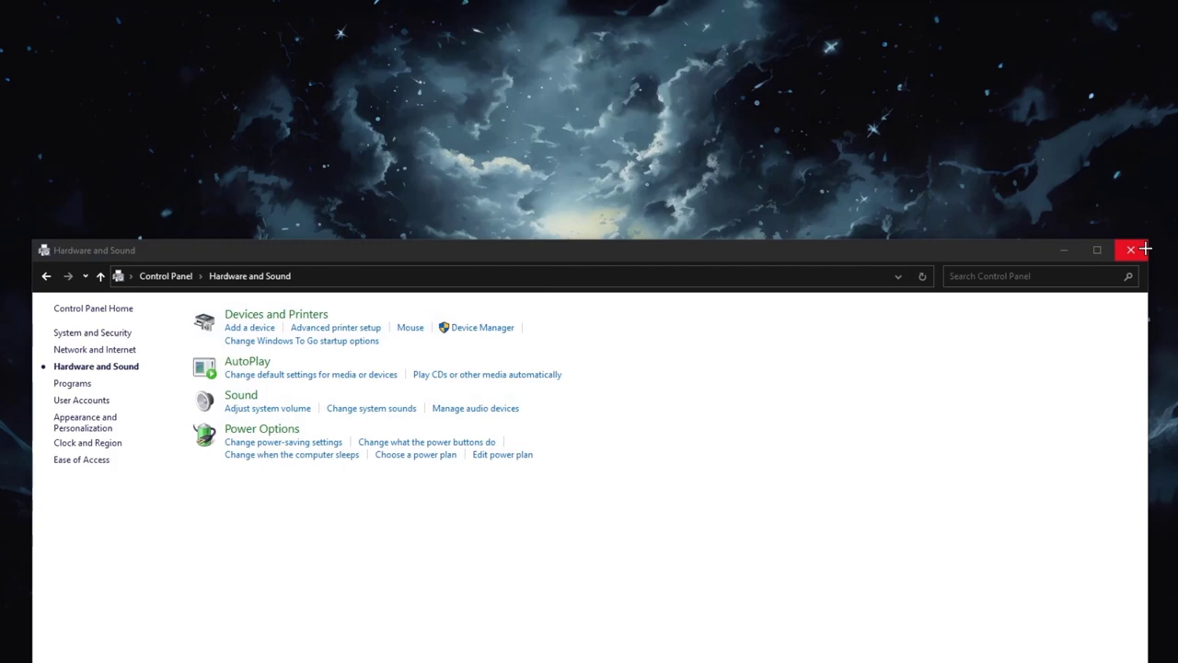
# - Exit the running Clownfish Voice Changer
pyautogui.click(1058, 657)
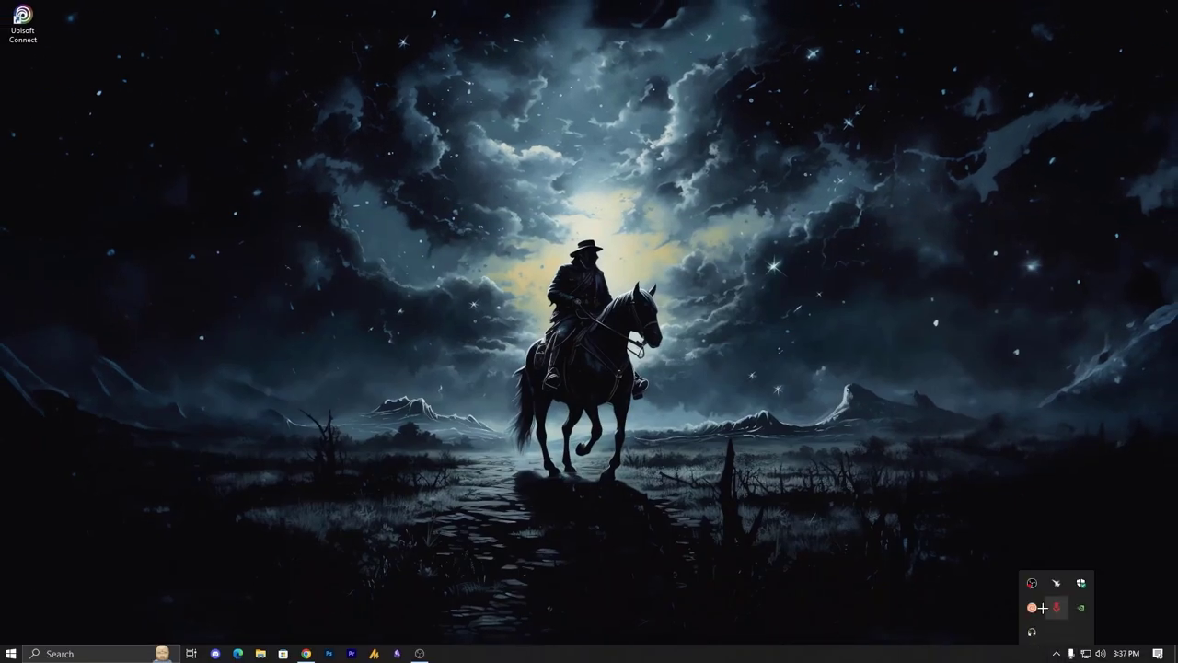
pyautogui.rightClick(1033, 609)
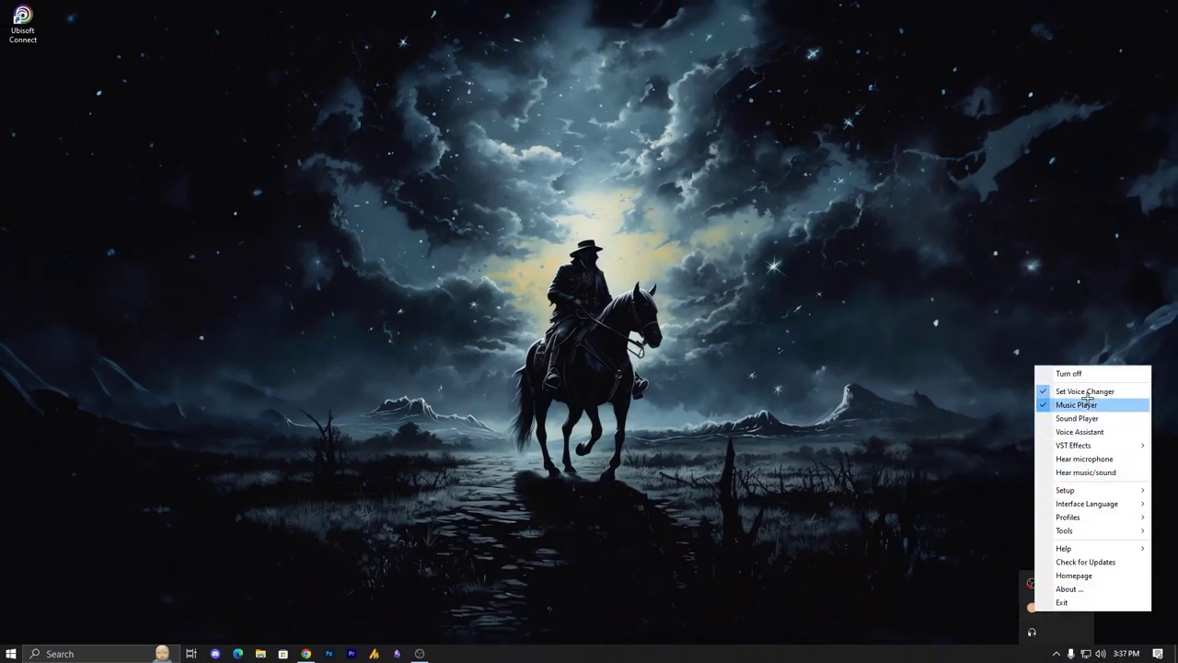
pyautogui.moveTo(1088, 506)
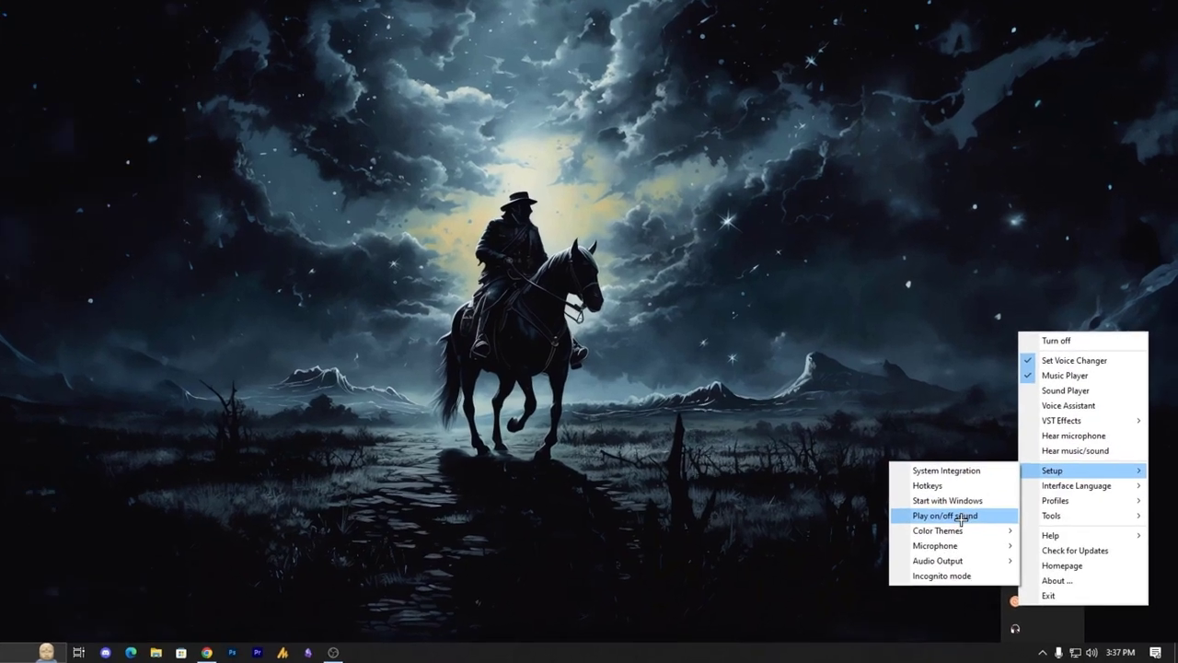
pyautogui.moveTo(981, 558)
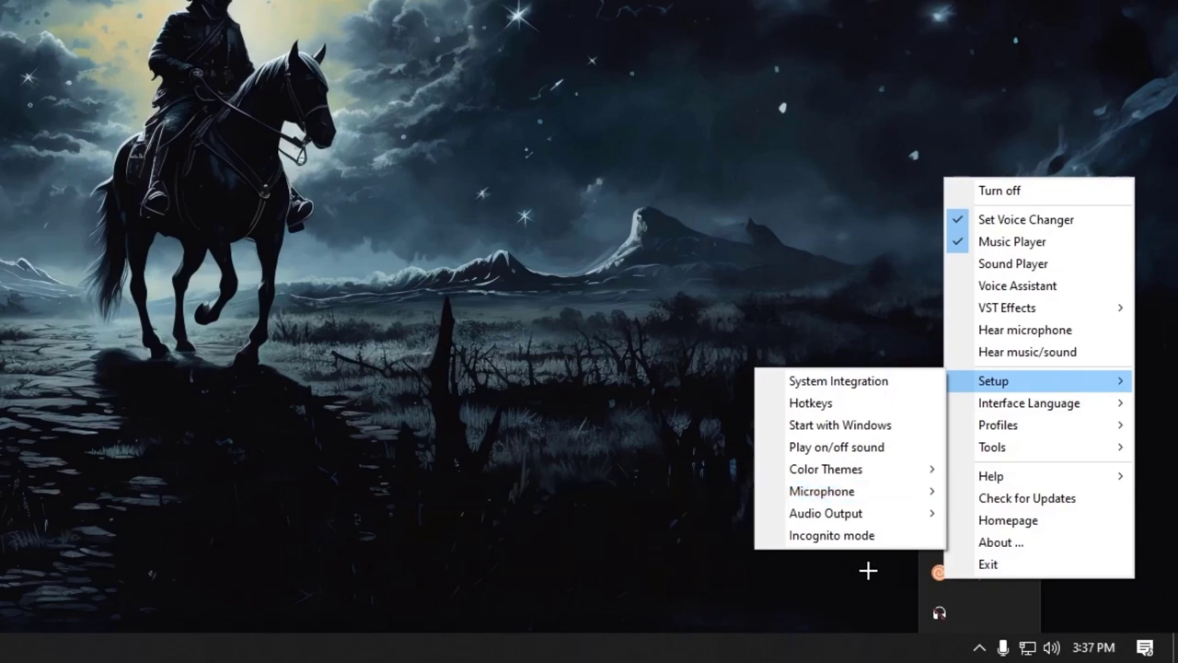
pyautogui.click(988, 562)
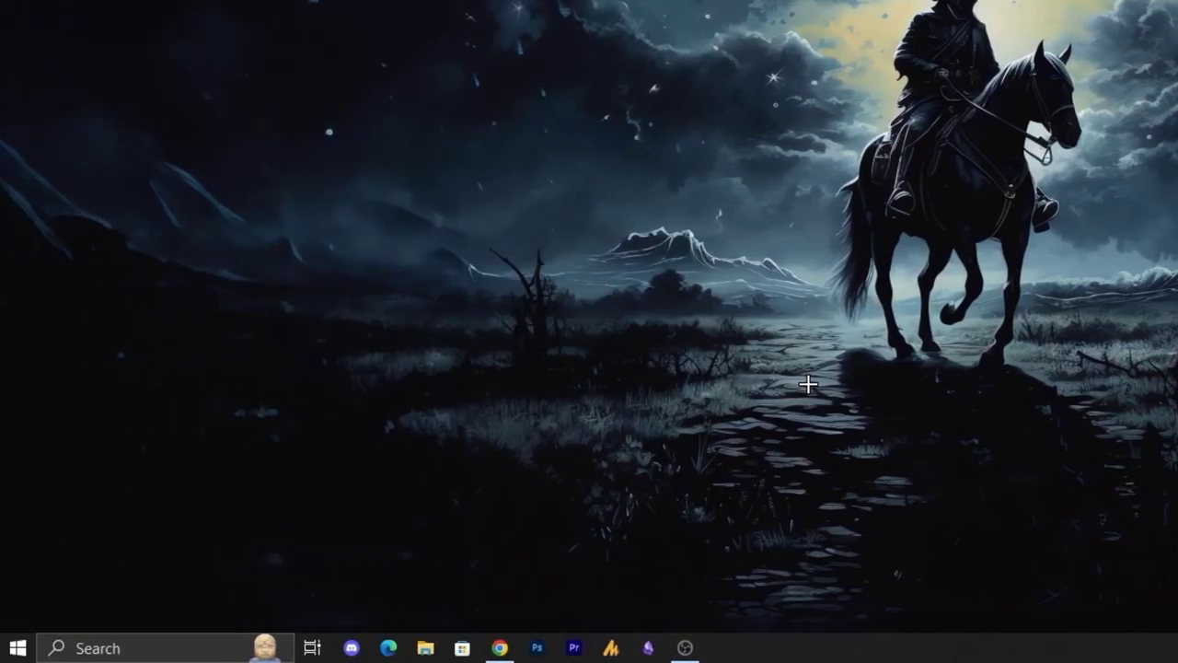
# - Search Windows for Clownfish and relaunch the voice changer
pyautogui.press('super')
pyautogui.write('cable')
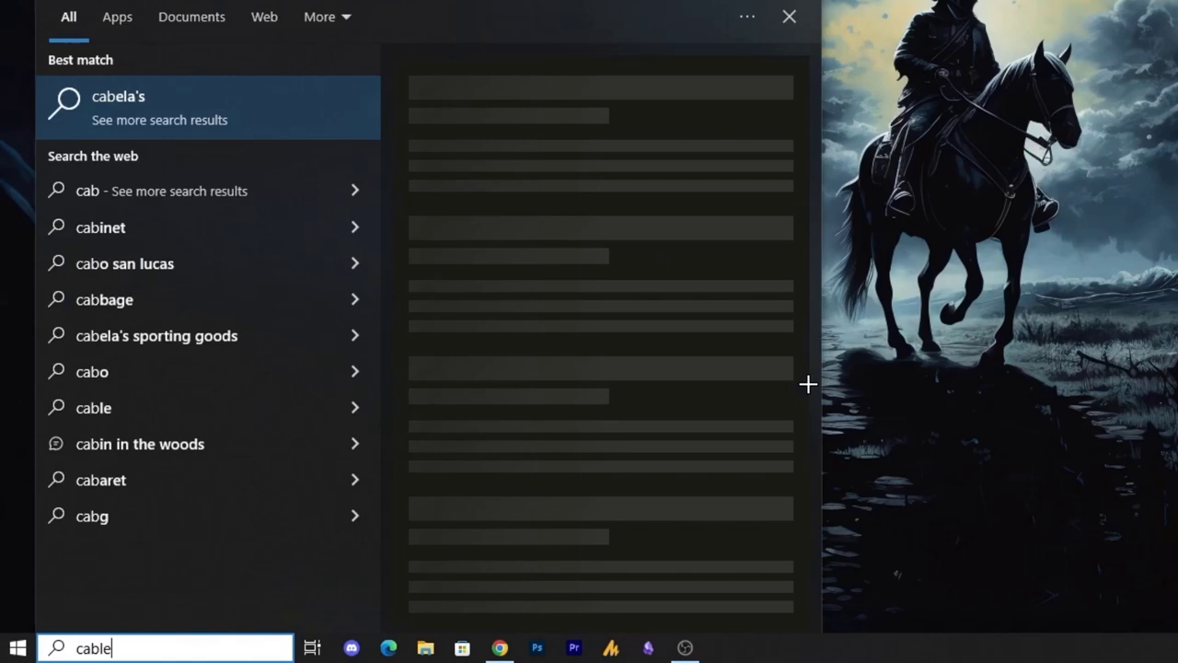
pyautogui.hotkey('ctrl', 'a')
pyautogui.write('clown')
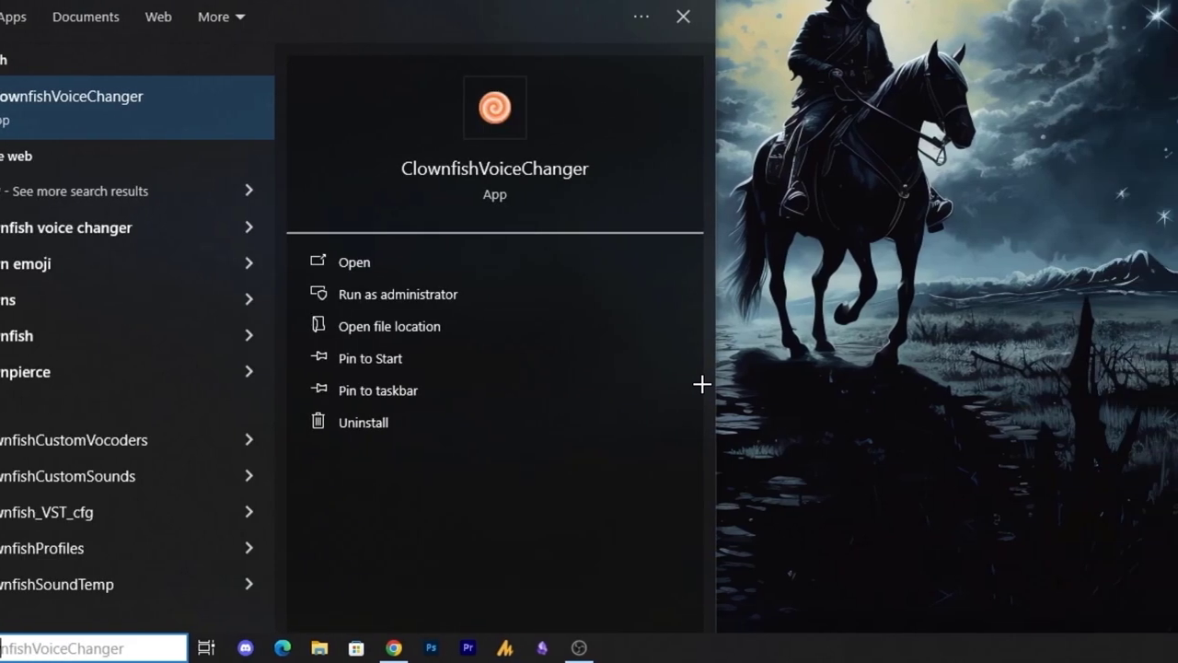
pyautogui.press('Return')
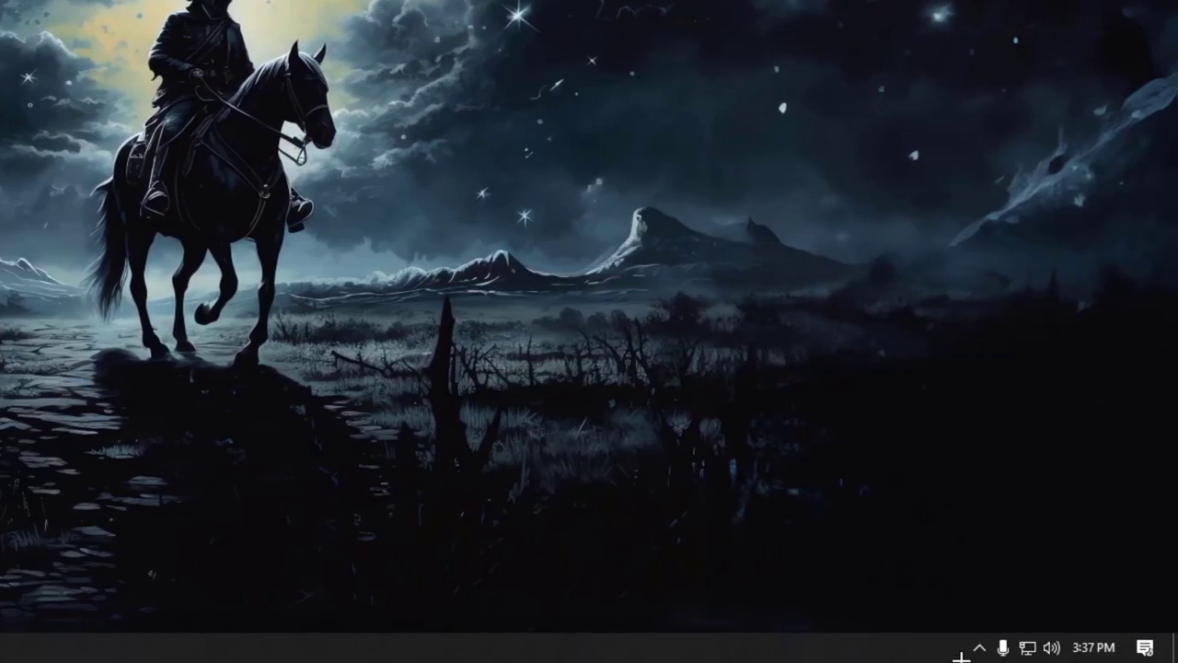
# - Review the microphone and audio output choices in Clownfish's setup, and open the Set Voice Changer window
pyautogui.click(979, 647)
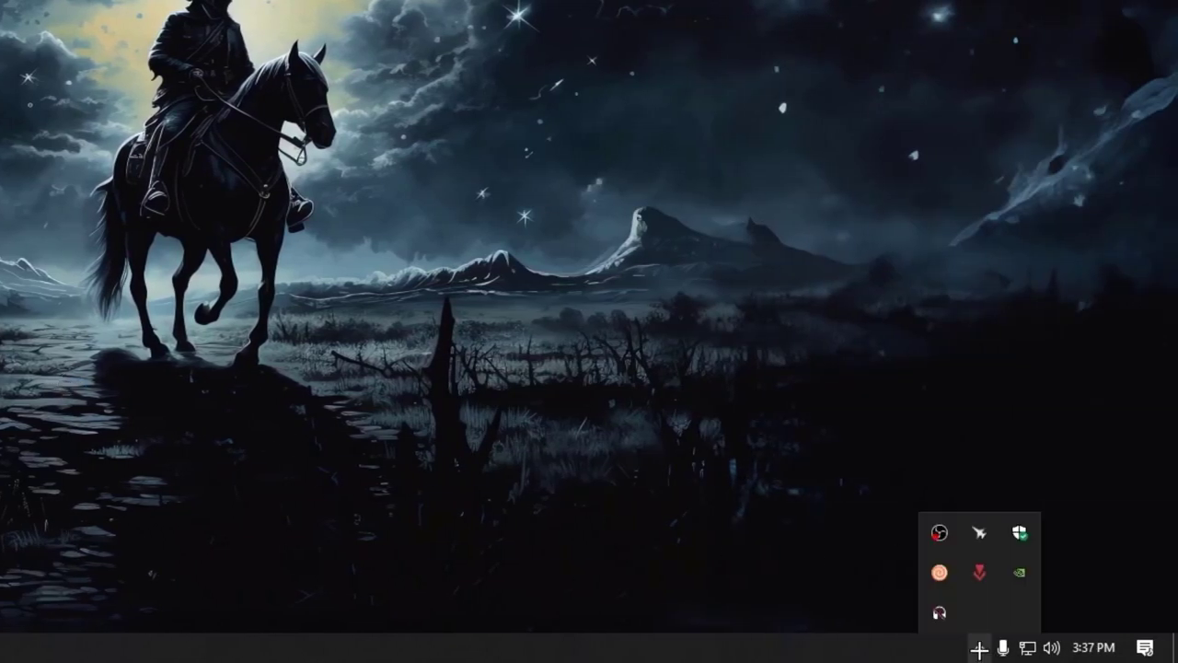
pyautogui.rightClick(939, 572)
pyautogui.moveTo(1012, 378)
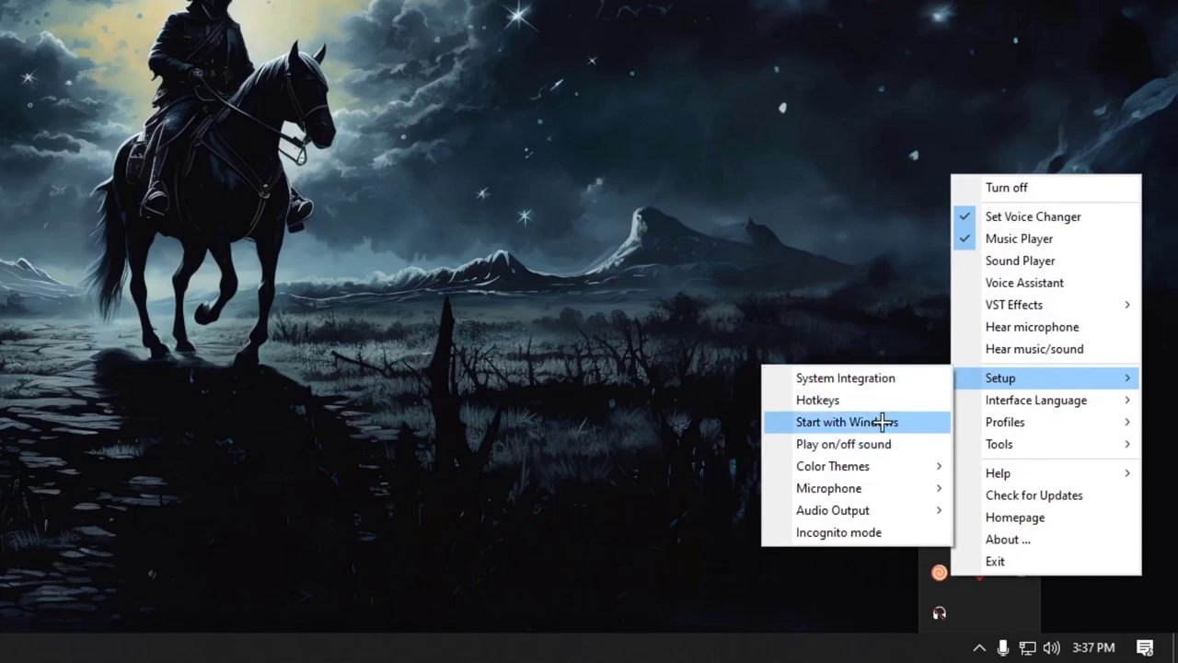
pyautogui.moveTo(876, 487)
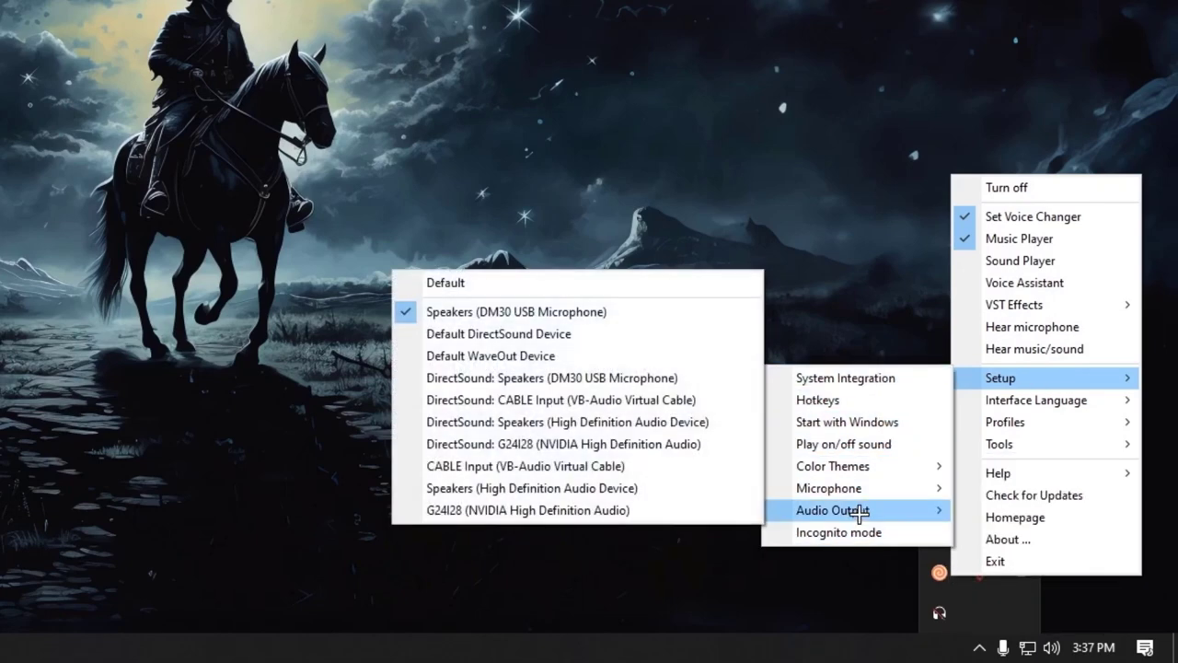
pyautogui.moveTo(831, 513)
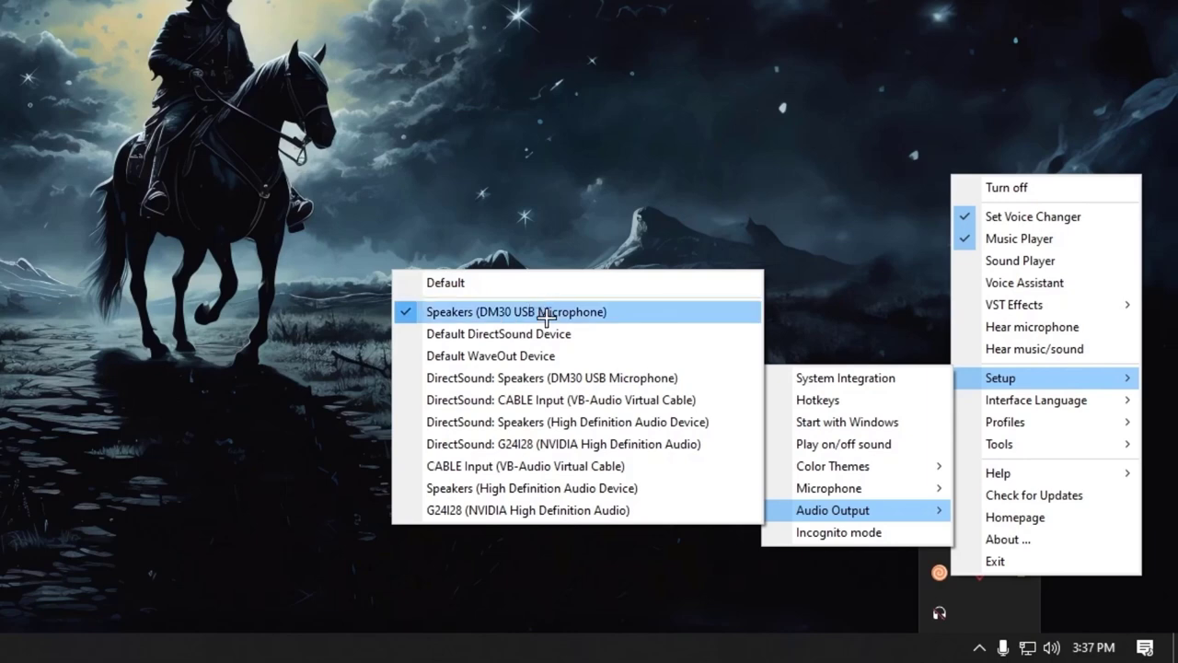
pyautogui.moveTo(813, 467)
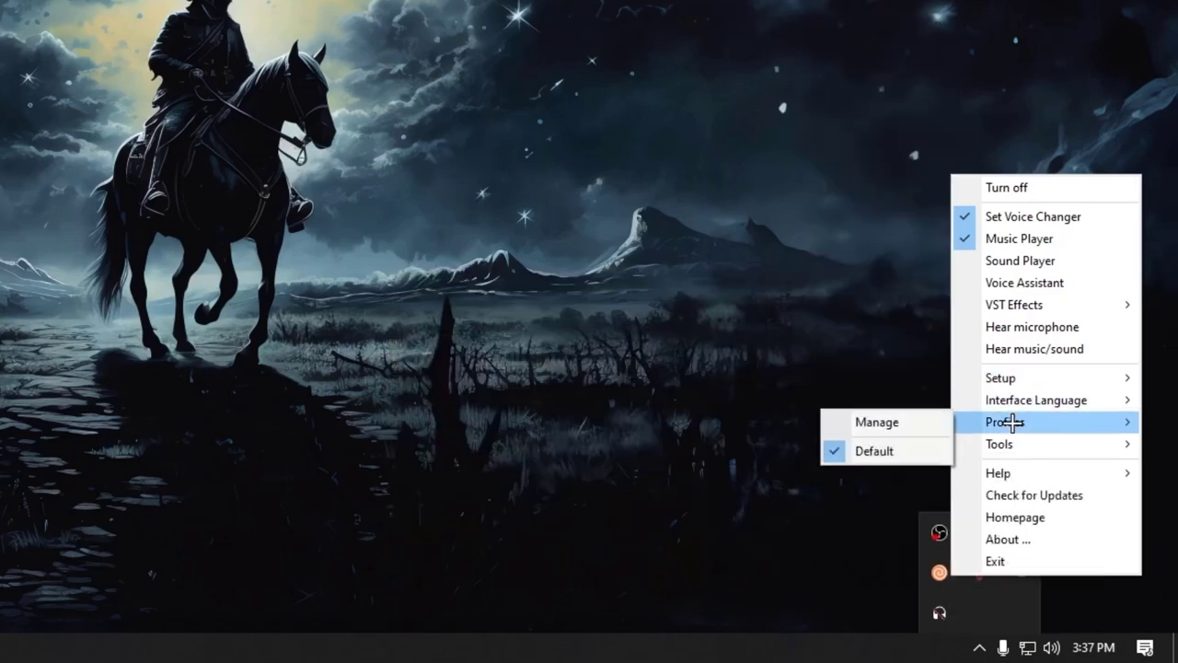
pyautogui.click(1024, 216)
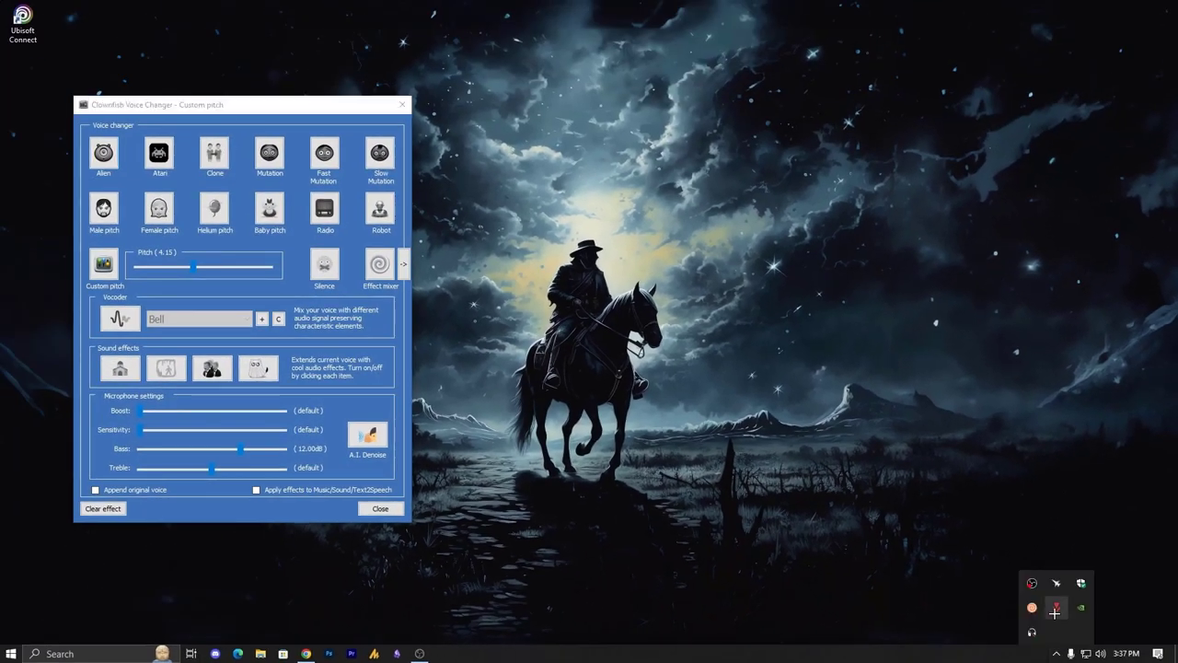
# - Enable Hear microphone in Clownfish and clear the active voice effect
pyautogui.rightClick(1055, 610)
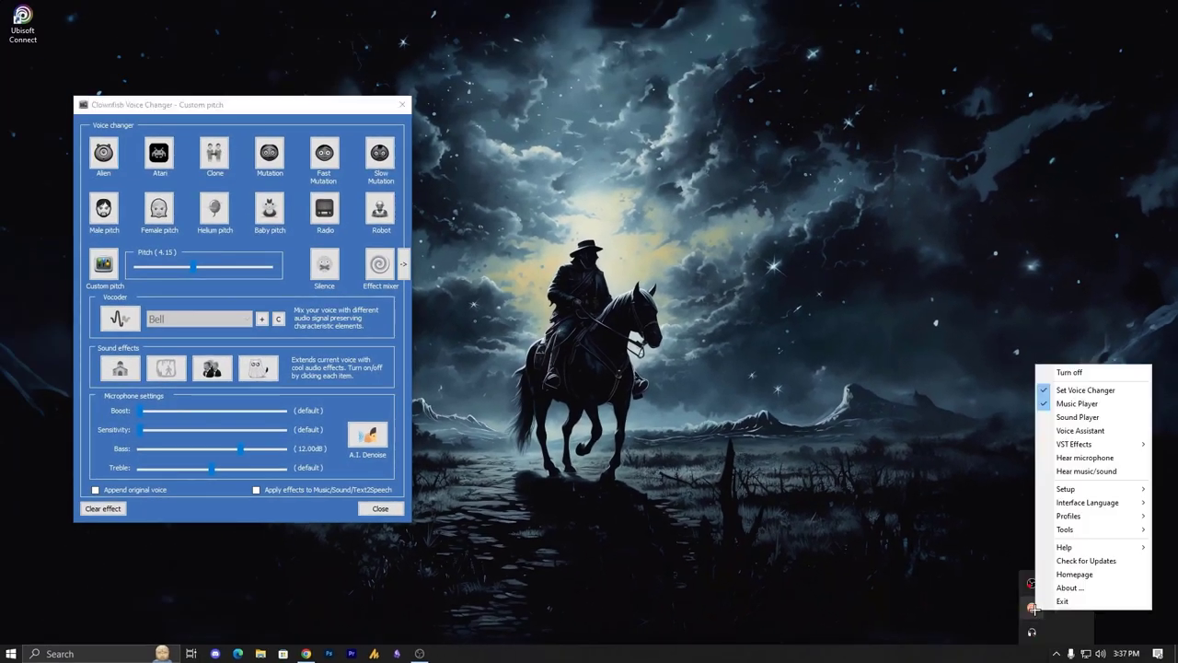
pyautogui.click(1112, 458)
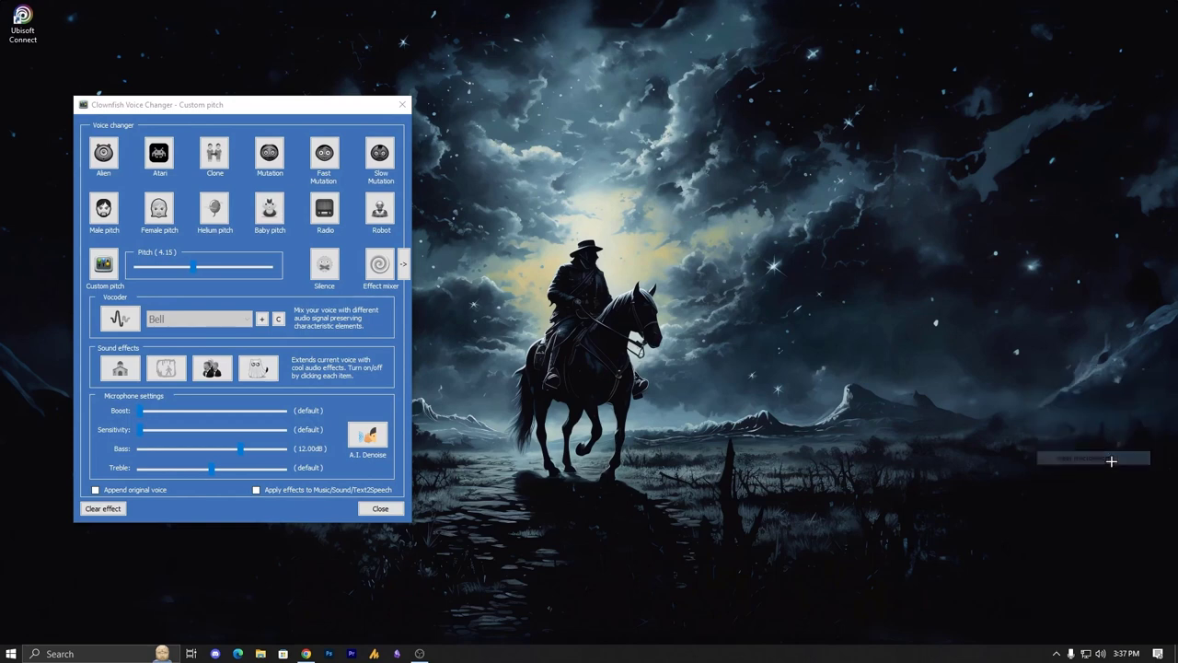
pyautogui.click(110, 508)
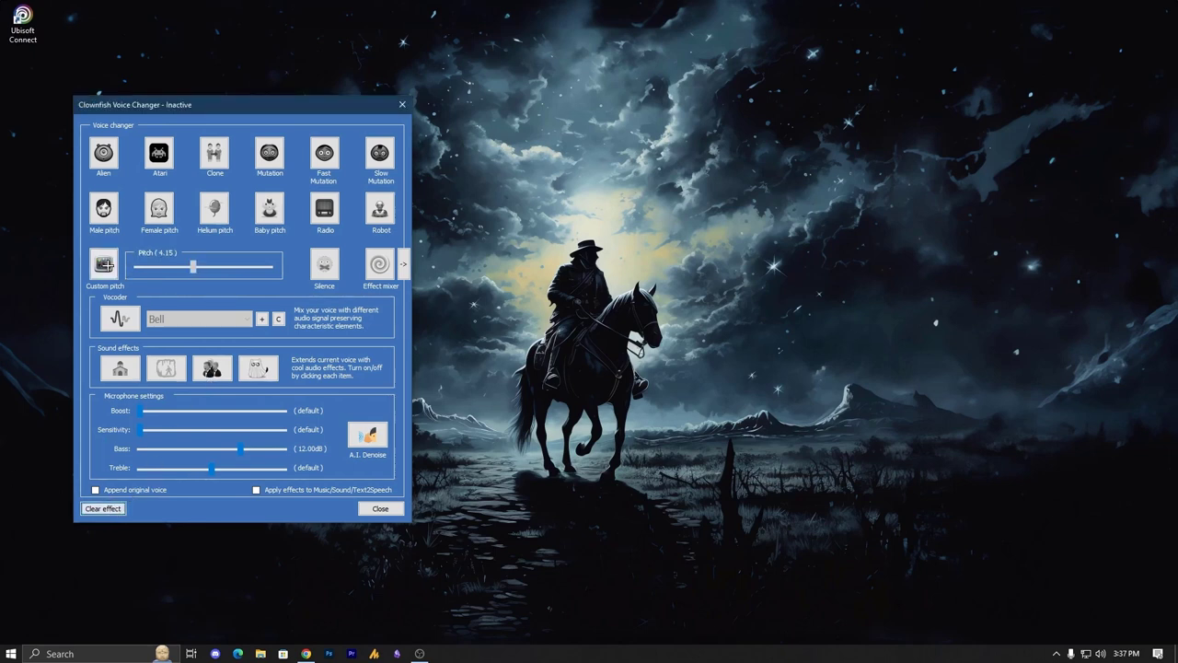
# - Apply the Custom pitch effect, try a pitch of -8.35, and set it to 5.20
pyautogui.click(105, 265)
pyautogui.moveTo(193, 266)
pyautogui.mouseDown()
pyautogui.moveTo(233, 266)
pyautogui.moveTo(175, 264)
pyautogui.mouseUp()
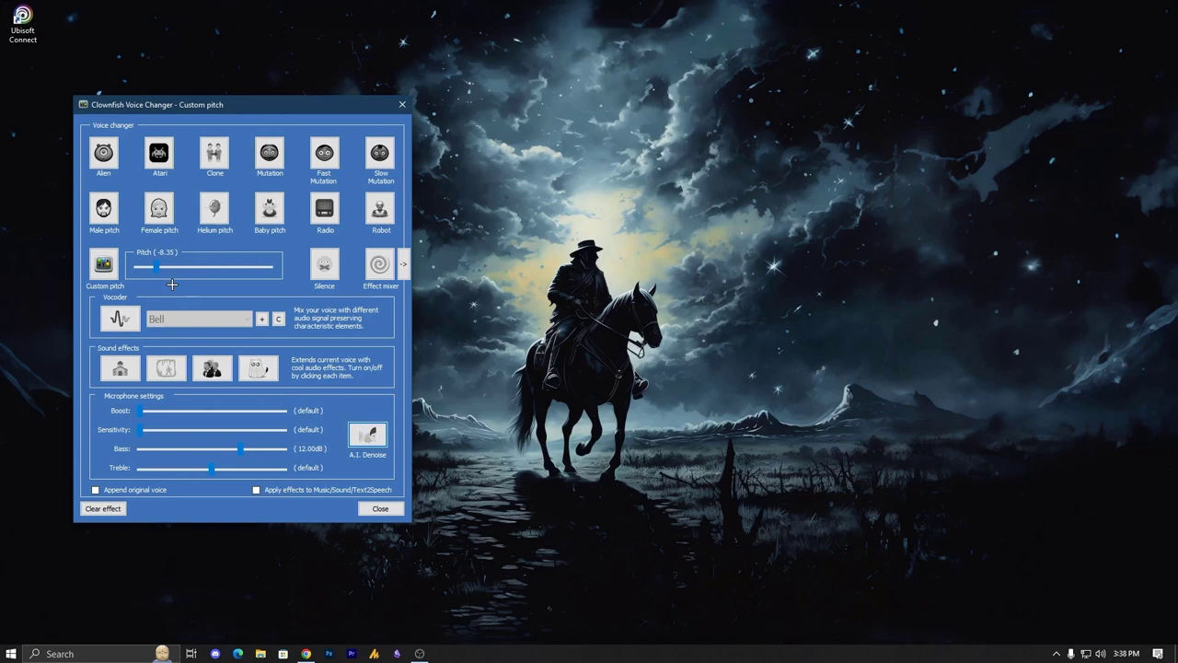
pyautogui.moveTo(156, 266); pyautogui.dragTo(196, 266)
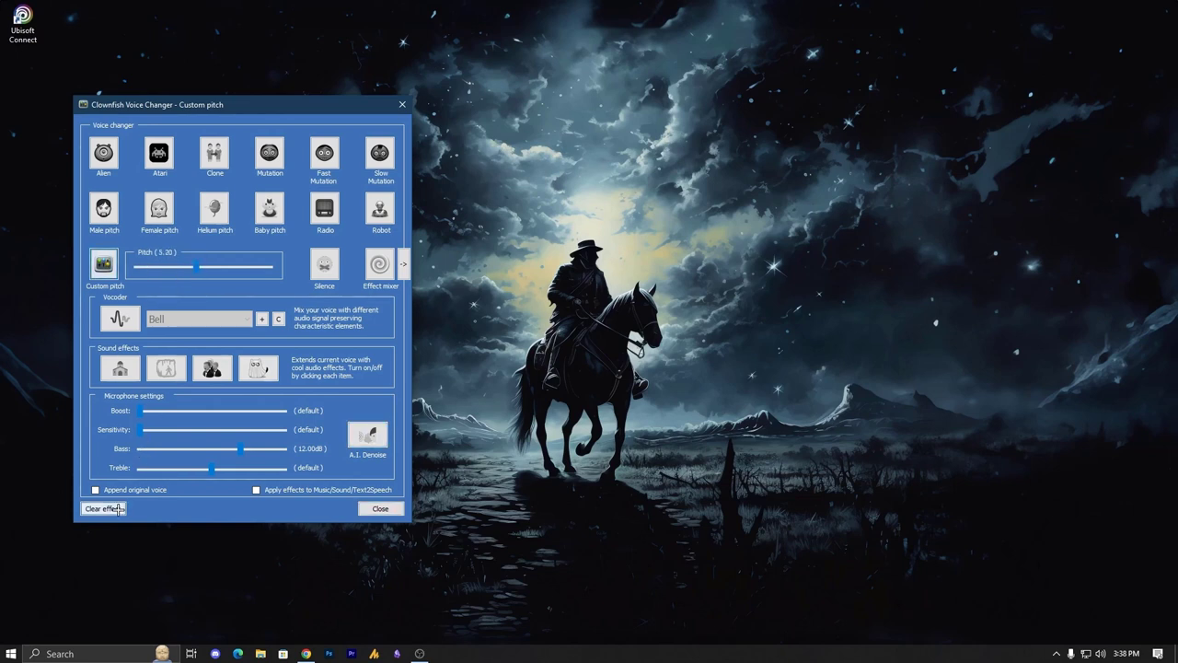
# - Exit Clownfish Voice Changer and dismiss the hidden notification icons
pyautogui.click(1056, 654)
pyautogui.rightClick(1036, 616)
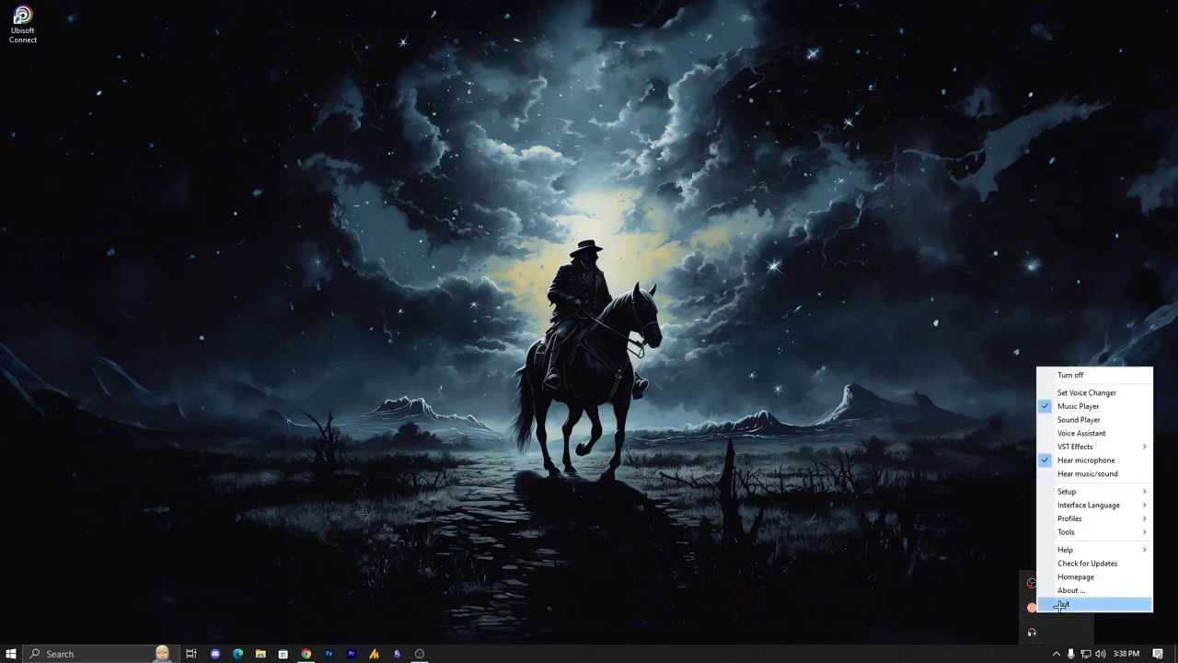
pyautogui.click(1058, 604)
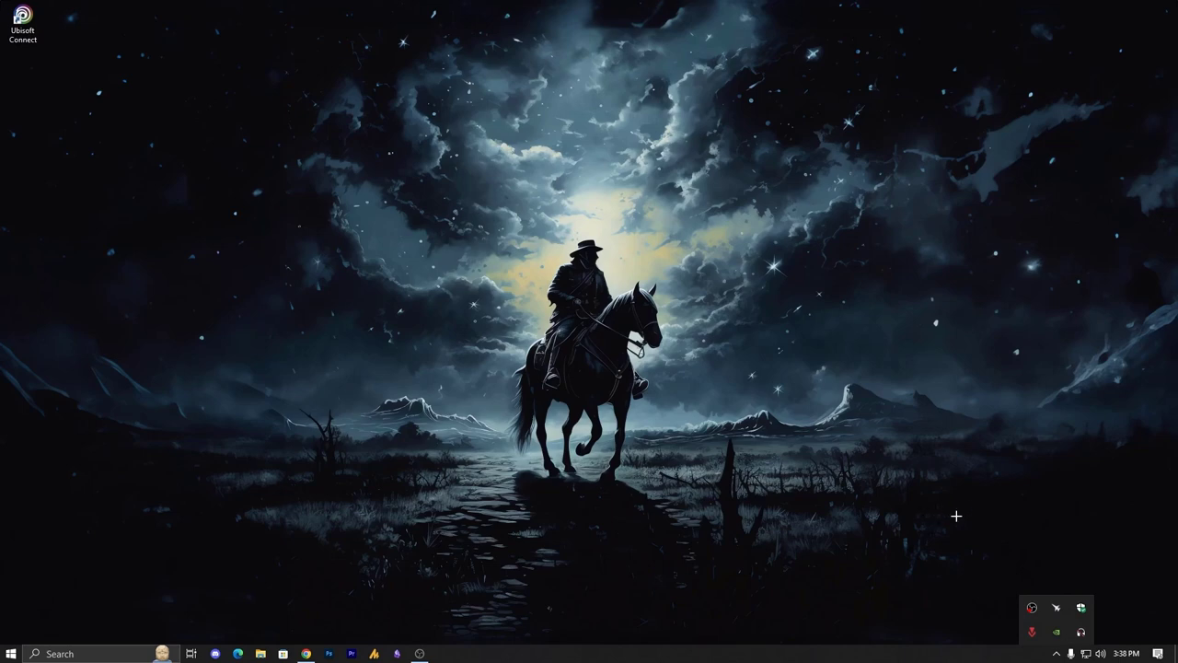
pyautogui.click(953, 524)
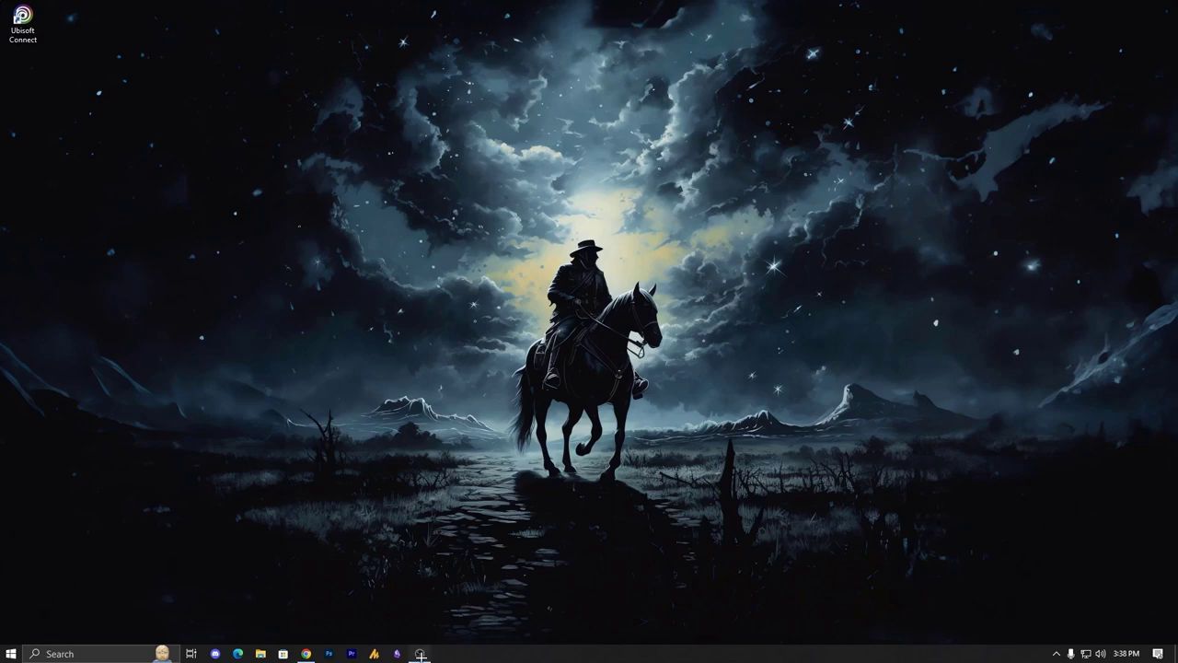